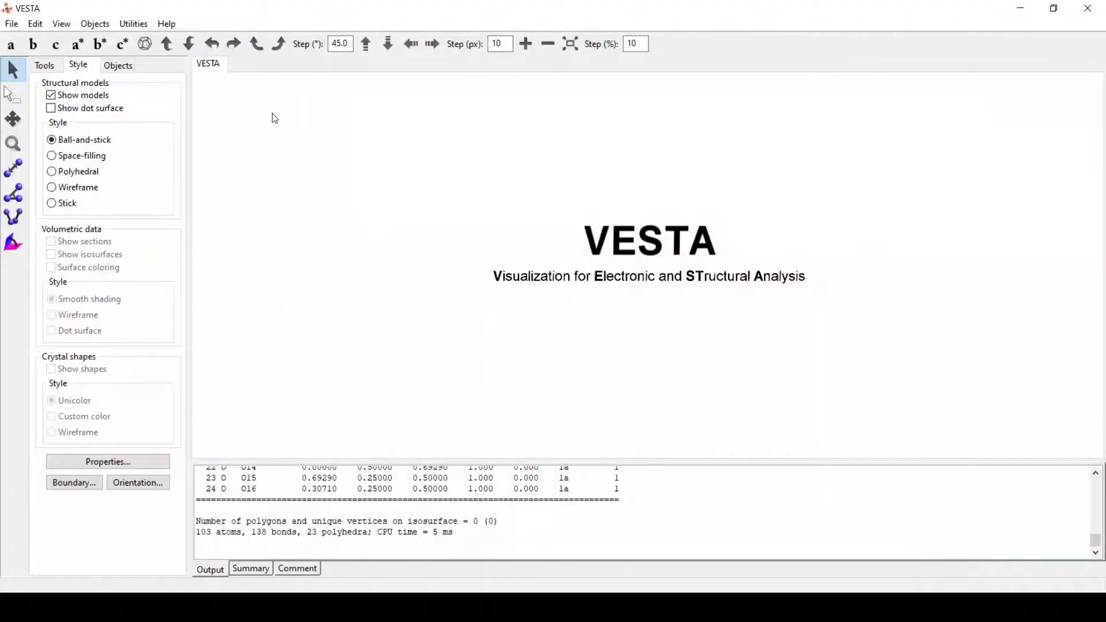
Open the structure file 110 plane SnO2.vasp from the Slab folder
left_click(12, 24)
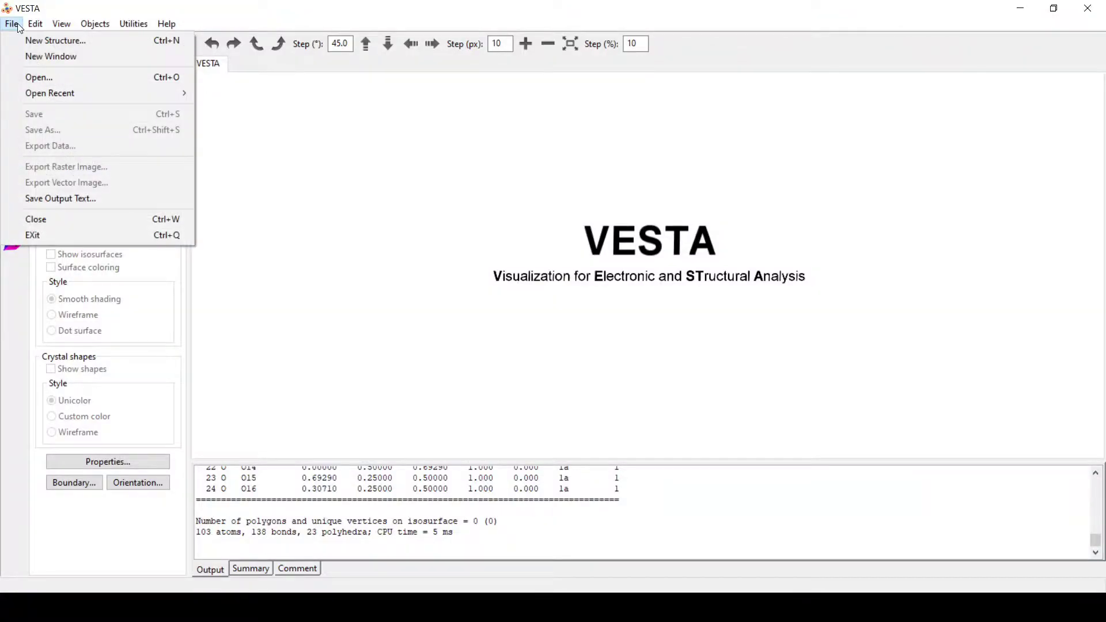
mouse_move(35, 24)
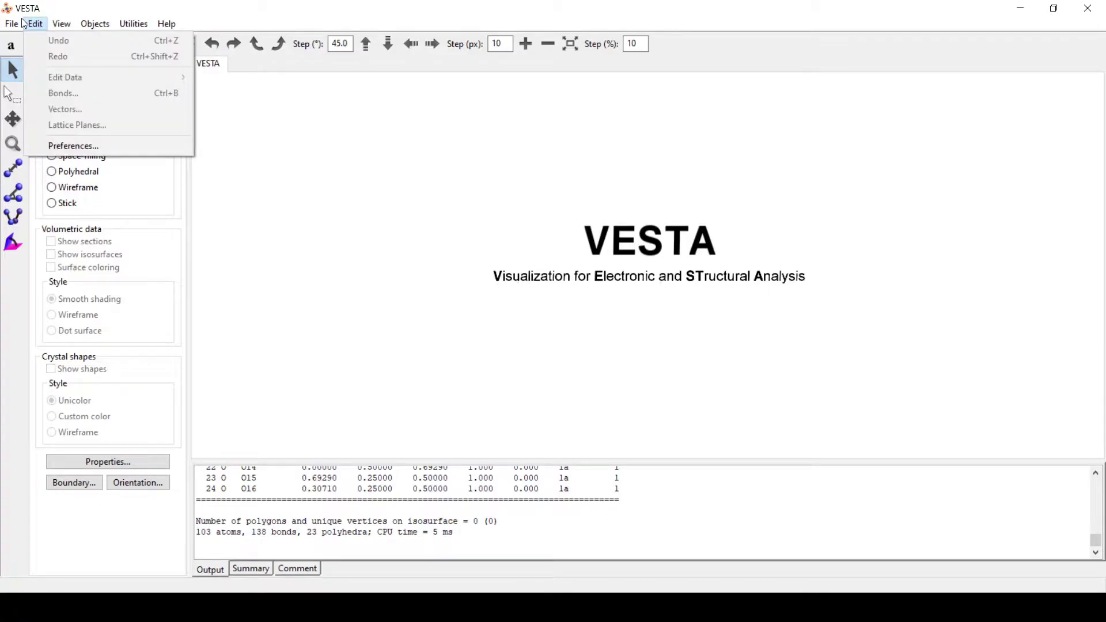
mouse_move(22, 95)
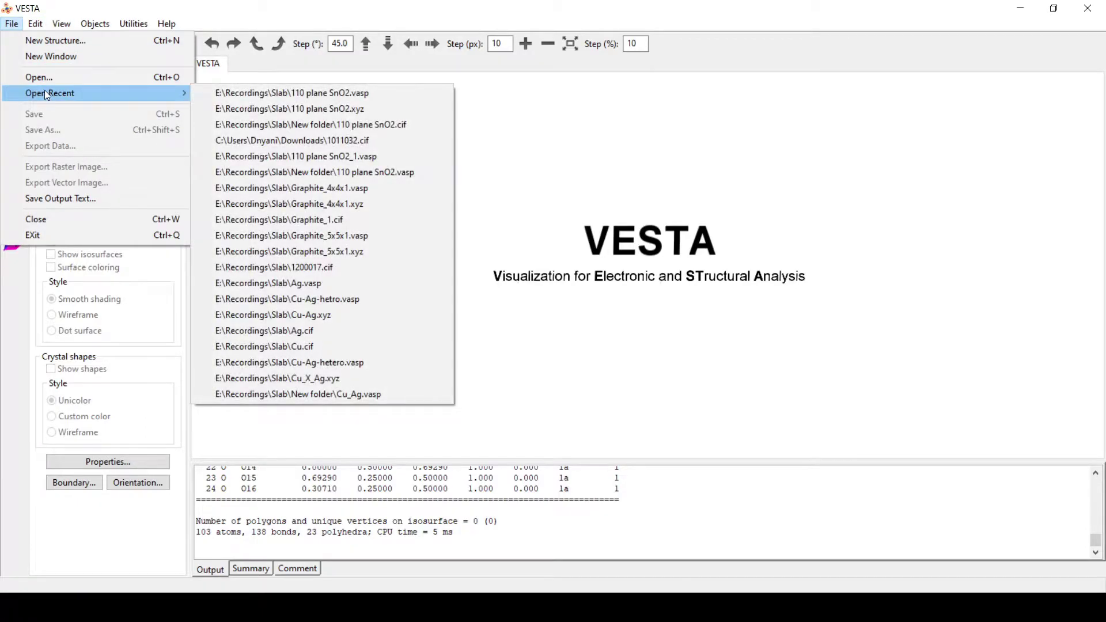
left_click(40, 77)
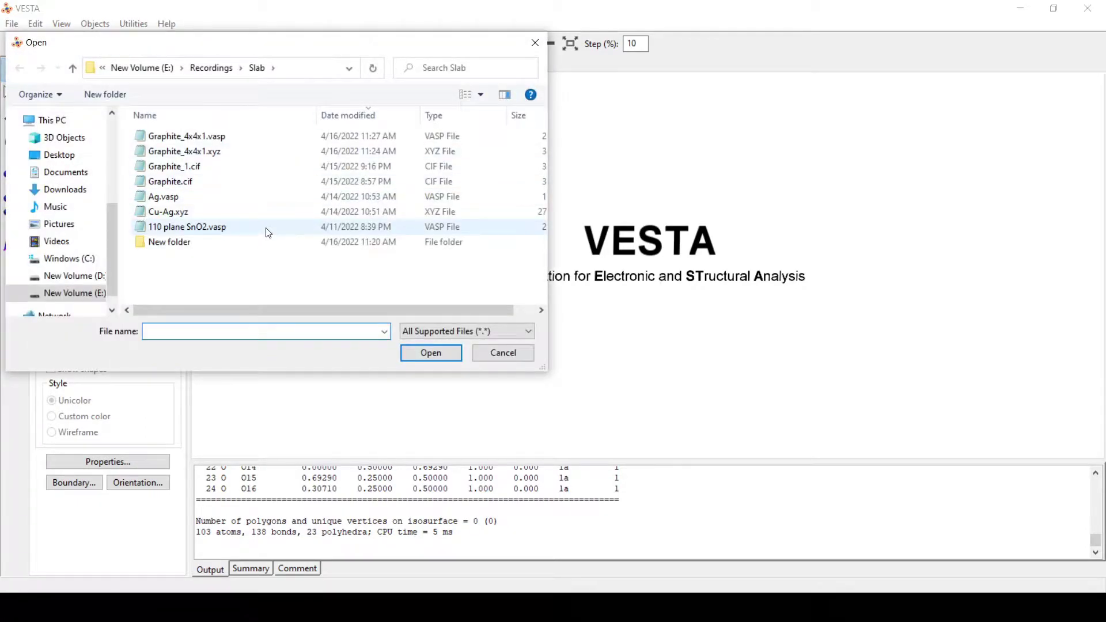
left_click(224, 227)
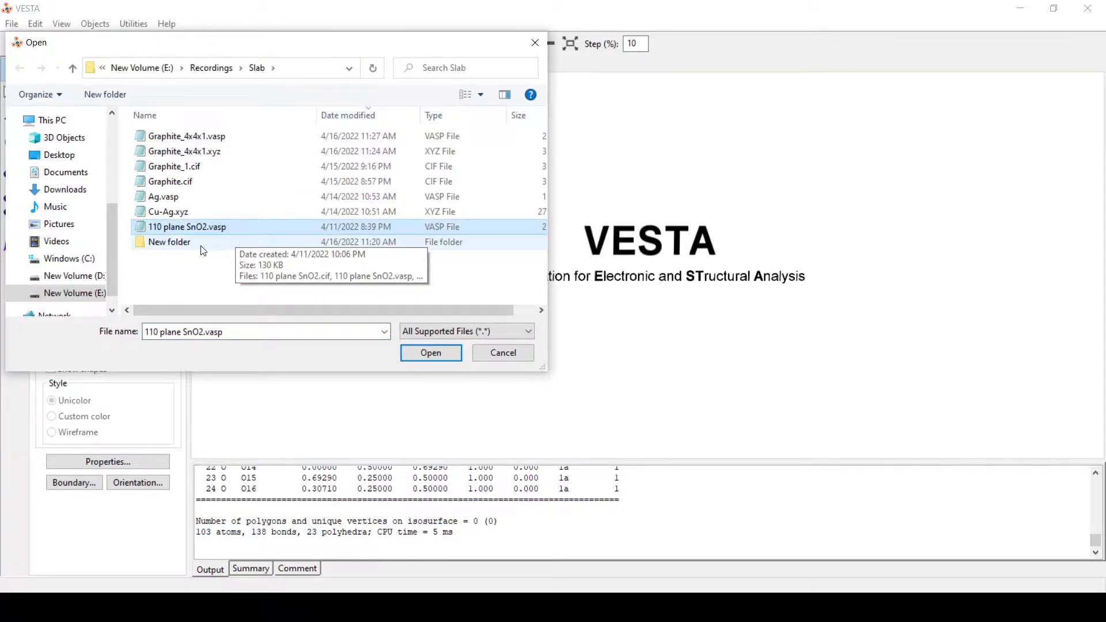
left_click(430, 353)
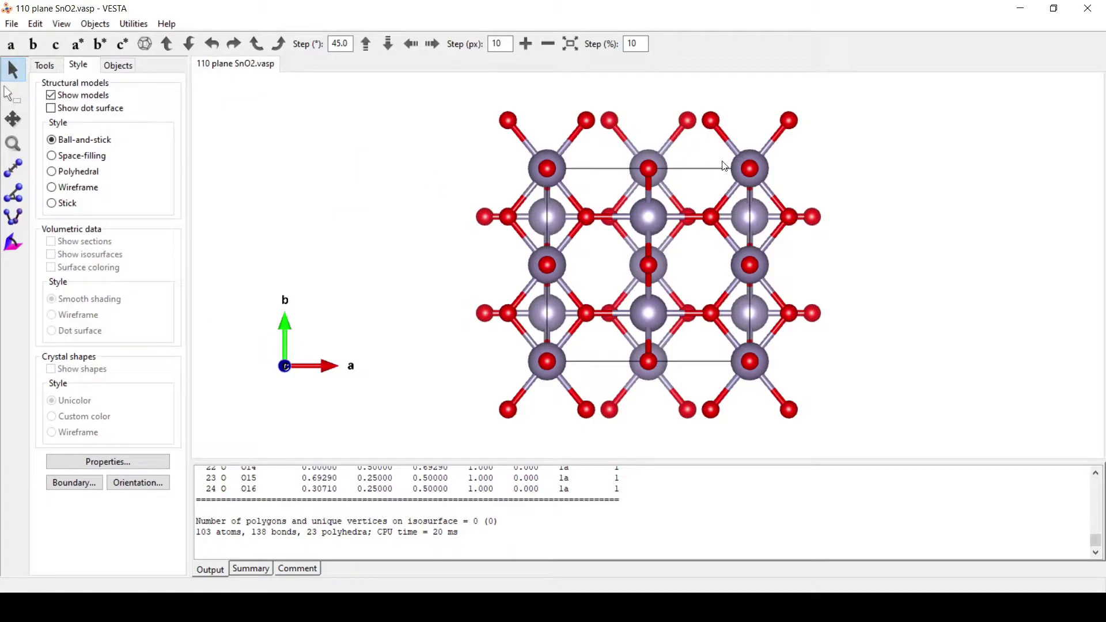
Examine the SnO2 structure in three dimensions from several orientations, including the view along the c axis
left_click_drag(460, 203, 808, 190)
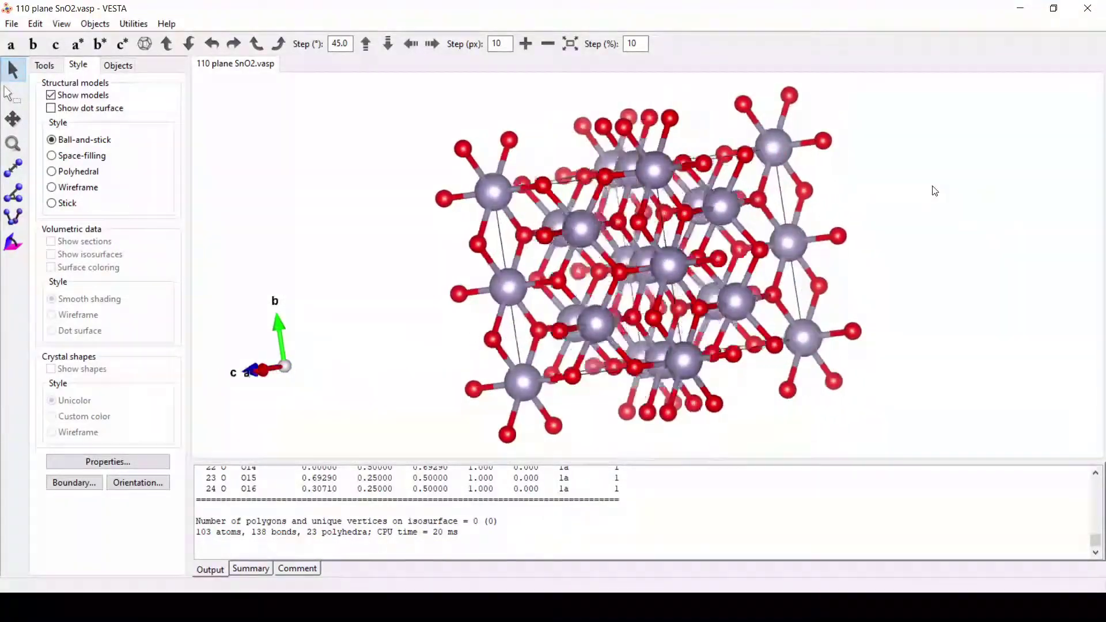
left_click_drag(403, 234, 597, 163)
left_click_drag(815, 236, 866, 266)
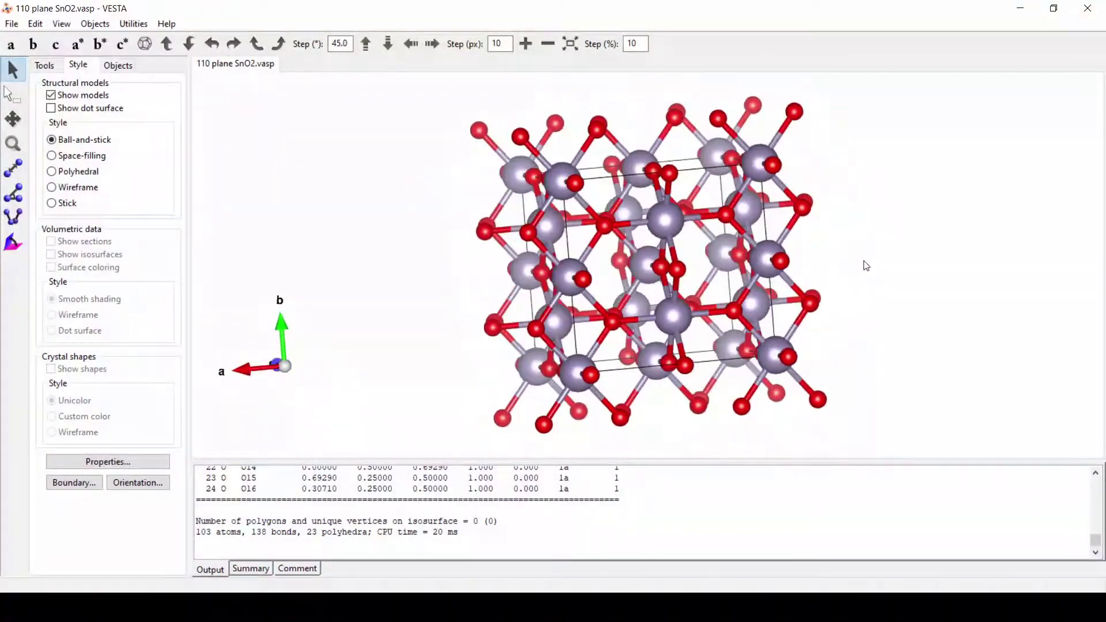
left_click_drag(466, 283, 744, 283)
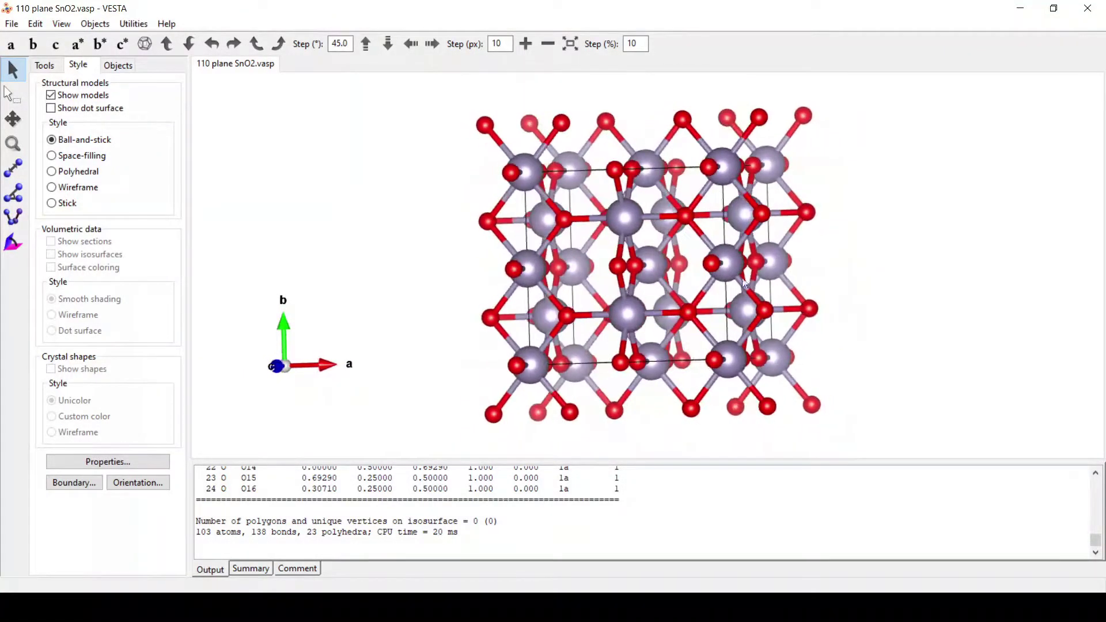
left_click(55, 45)
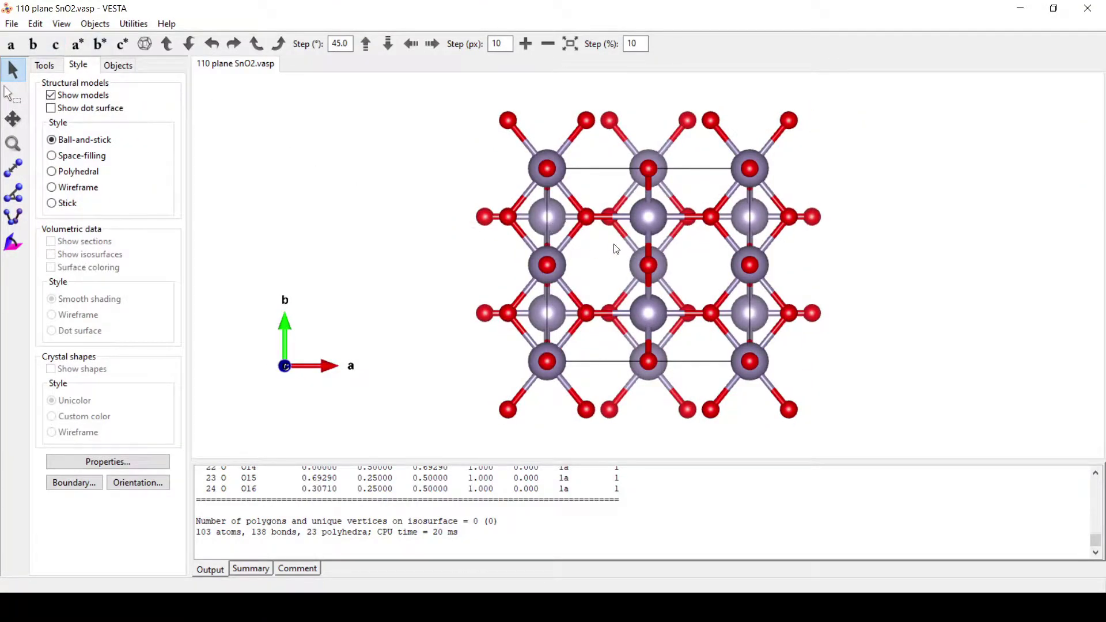
left_click_drag(595, 263, 786, 258)
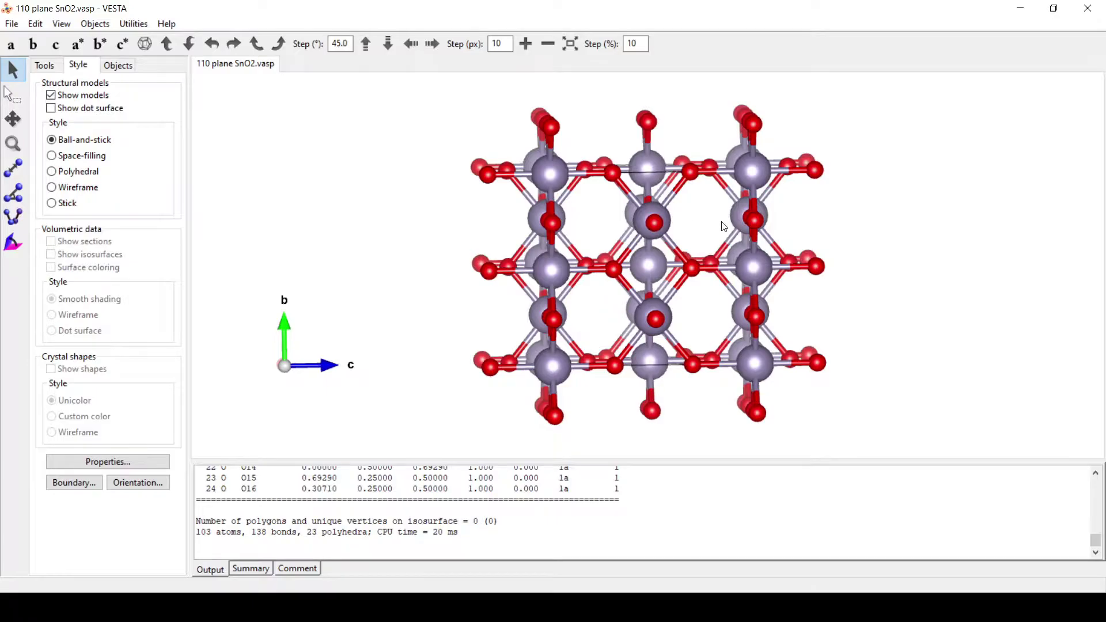
left_click_drag(856, 260, 602, 188)
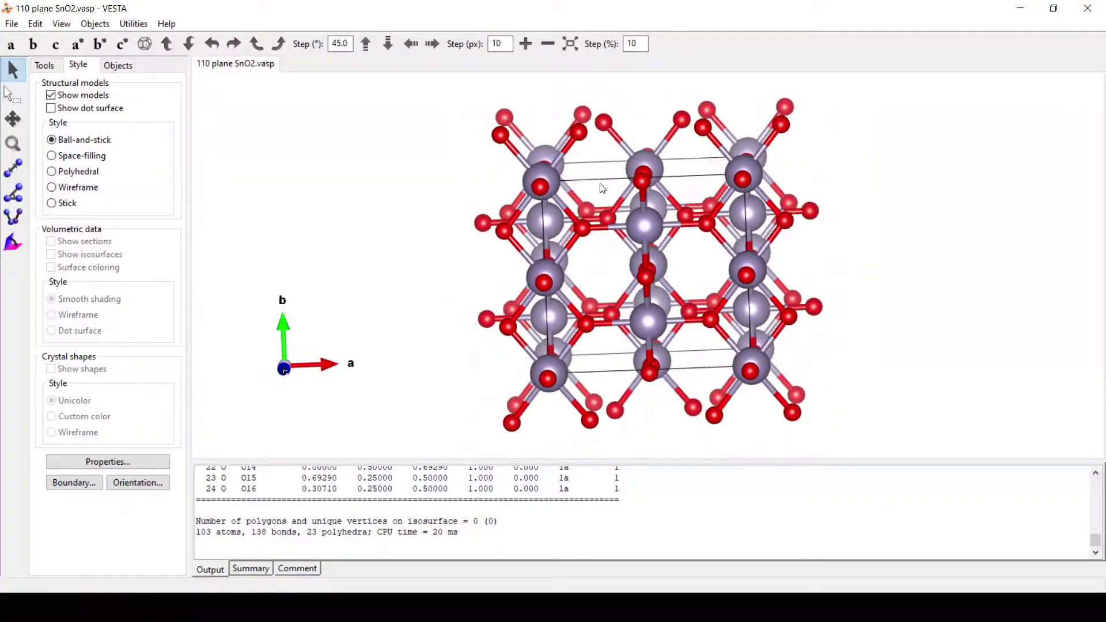
left_click_drag(623, 231, 658, 219)
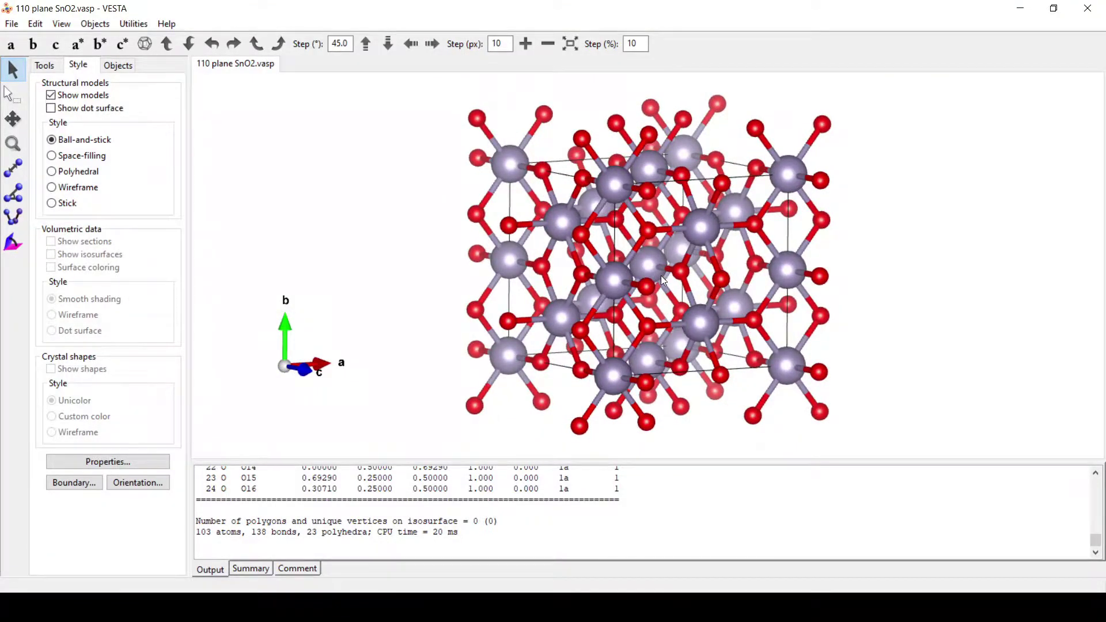
left_click(56, 44)
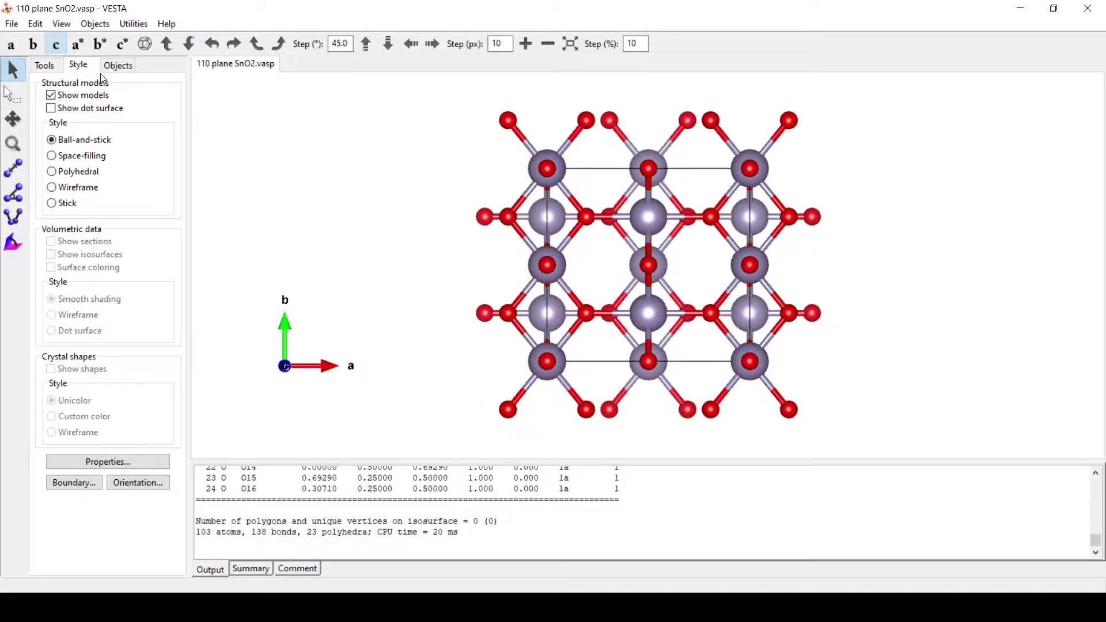
left_click_drag(459, 268, 652, 252)
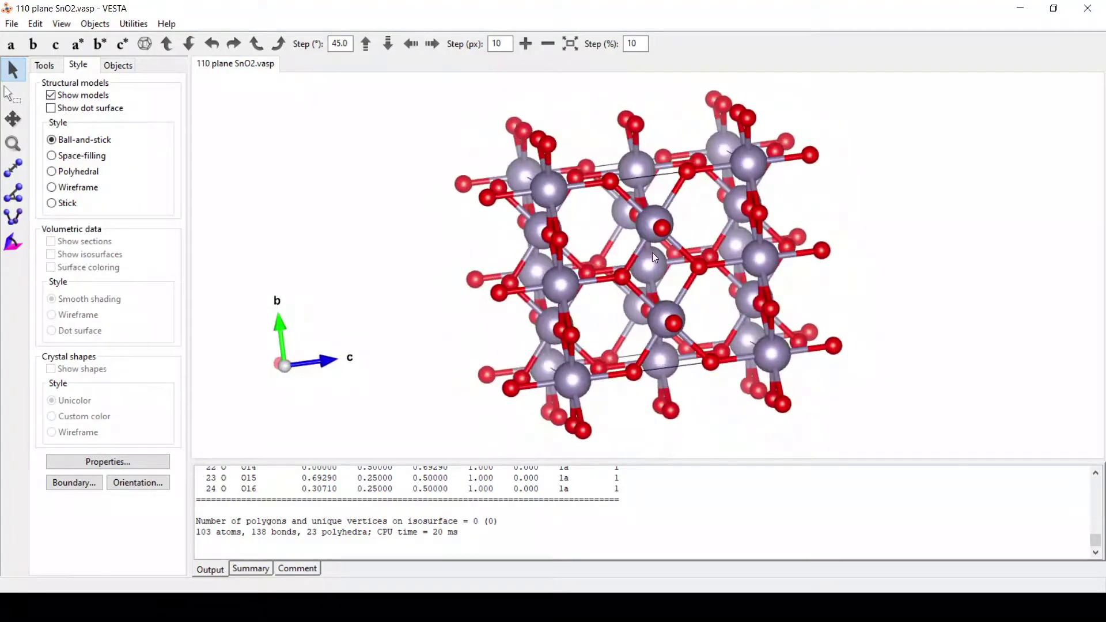
mouse_move(691, 212)
left_mouse_down()
mouse_move(673, 213)
mouse_move(697, 223)
left_mouse_up()
left_click_drag(878, 261, 647, 306)
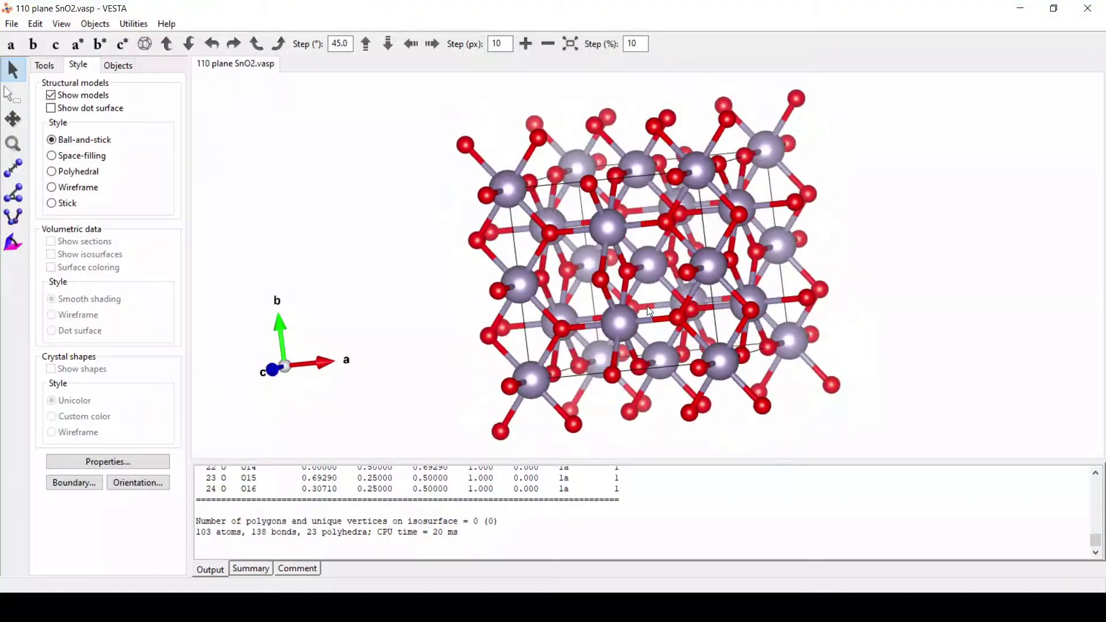
Delete the Sn–O bond definition from the structure's bond settings and apply the change
left_click(35, 24)
left_click(78, 93)
left_click(311, 222)
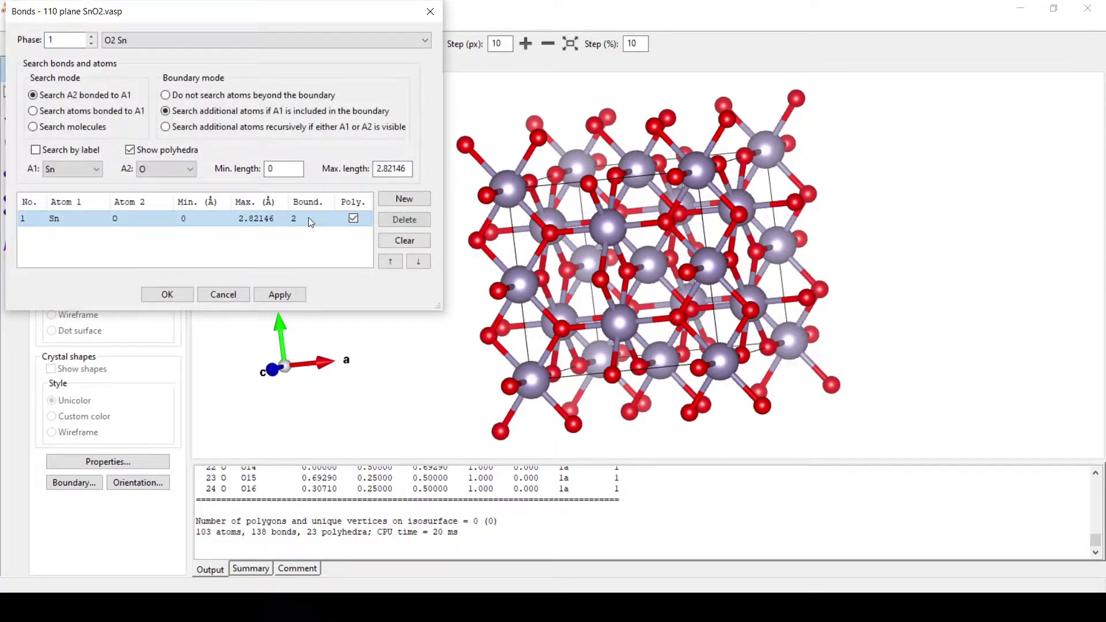
left_click(416, 219)
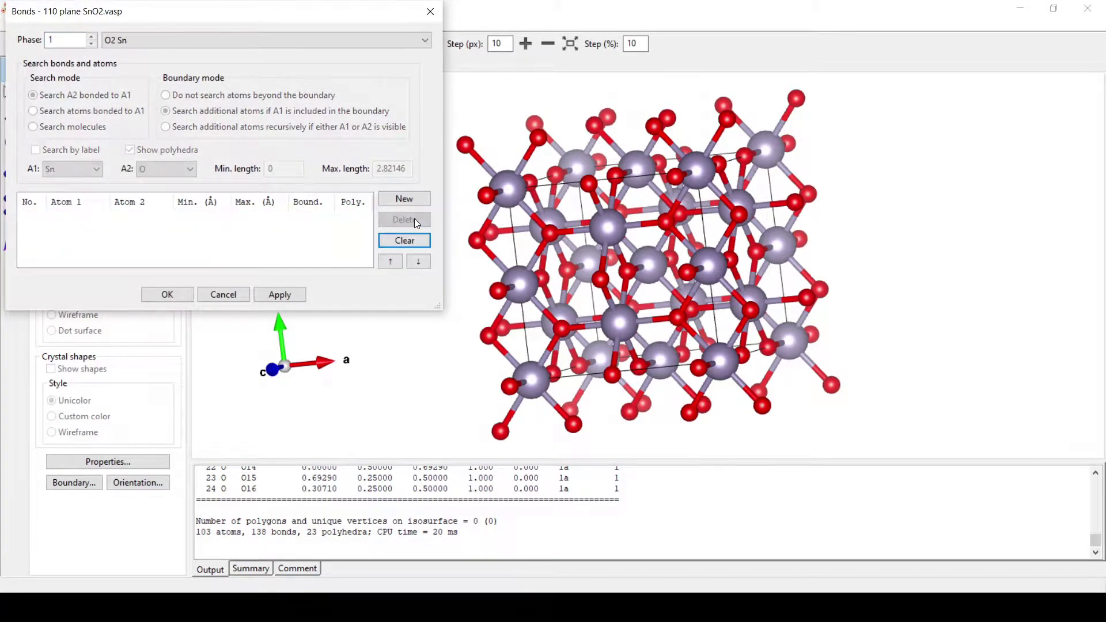
left_click(281, 295)
left_click(167, 294)
Viewing along the c axis, delete the atoms on the cell's outer boundaries at the far b edge and the far a edge
left_click_drag(492, 254, 516, 234)
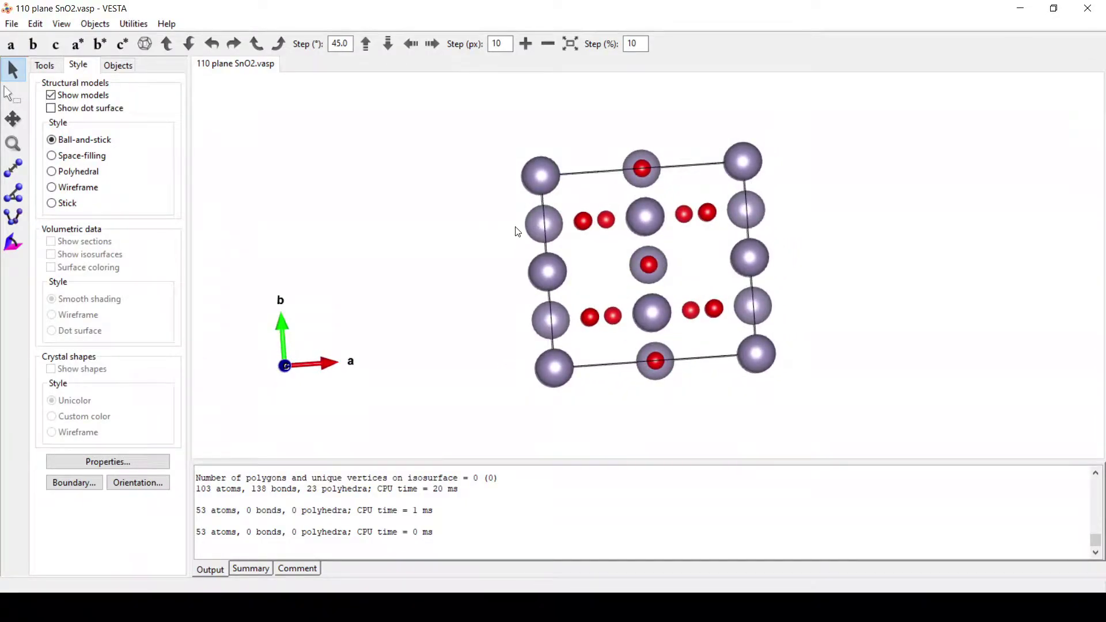
left_click(11, 44)
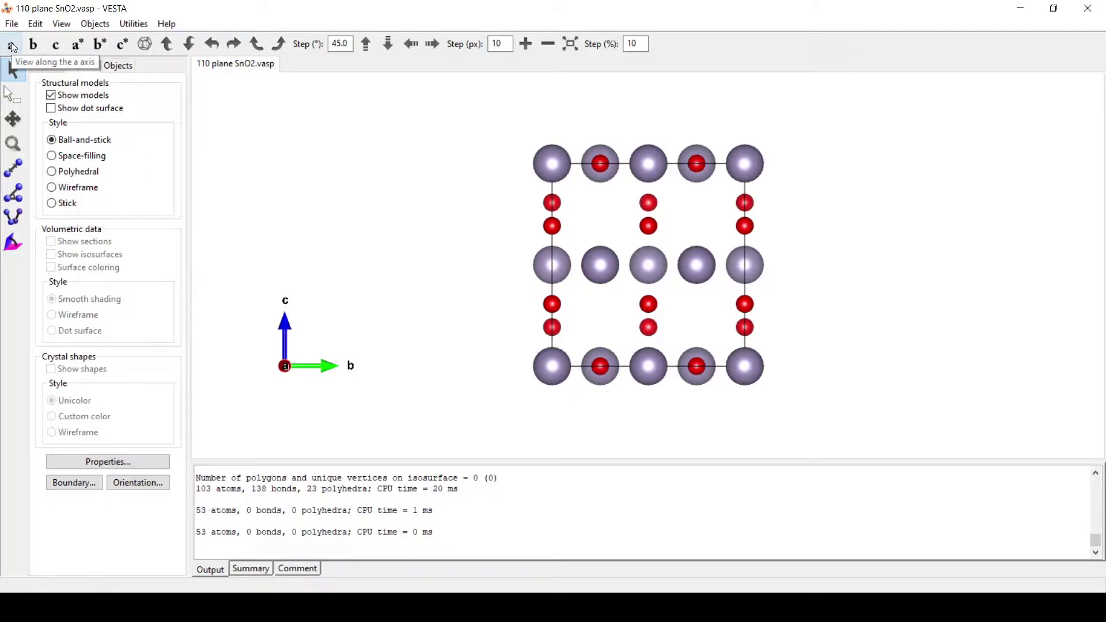
left_click(56, 46)
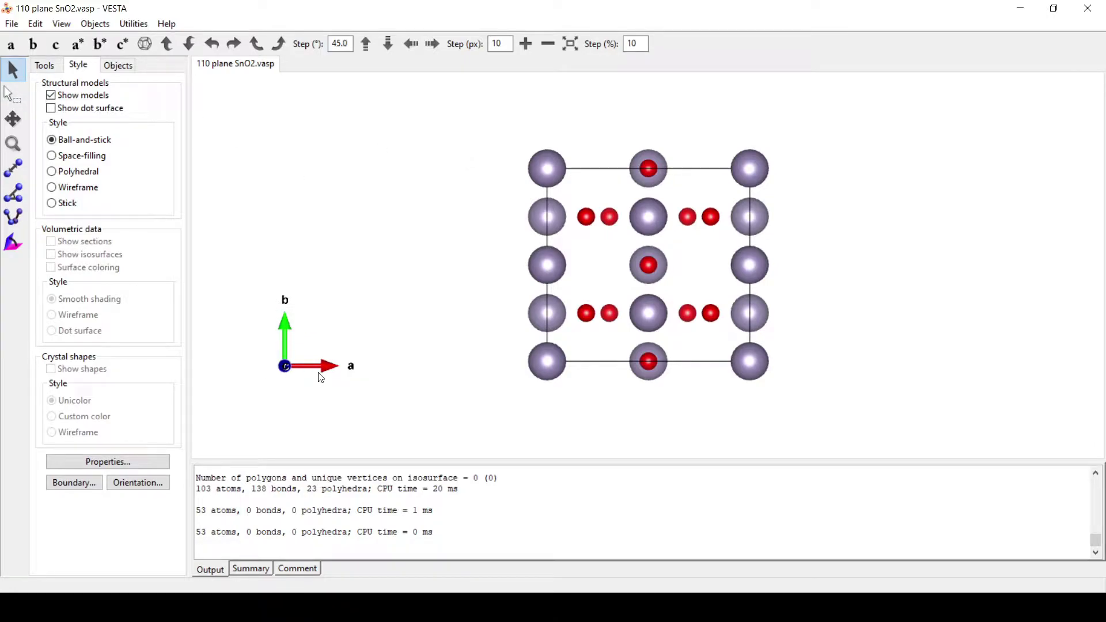
left_click(25, 99)
left_click_drag(493, 104, 826, 195)
key("Delete")
left_click_drag(811, 104, 735, 414)
key("Delete")
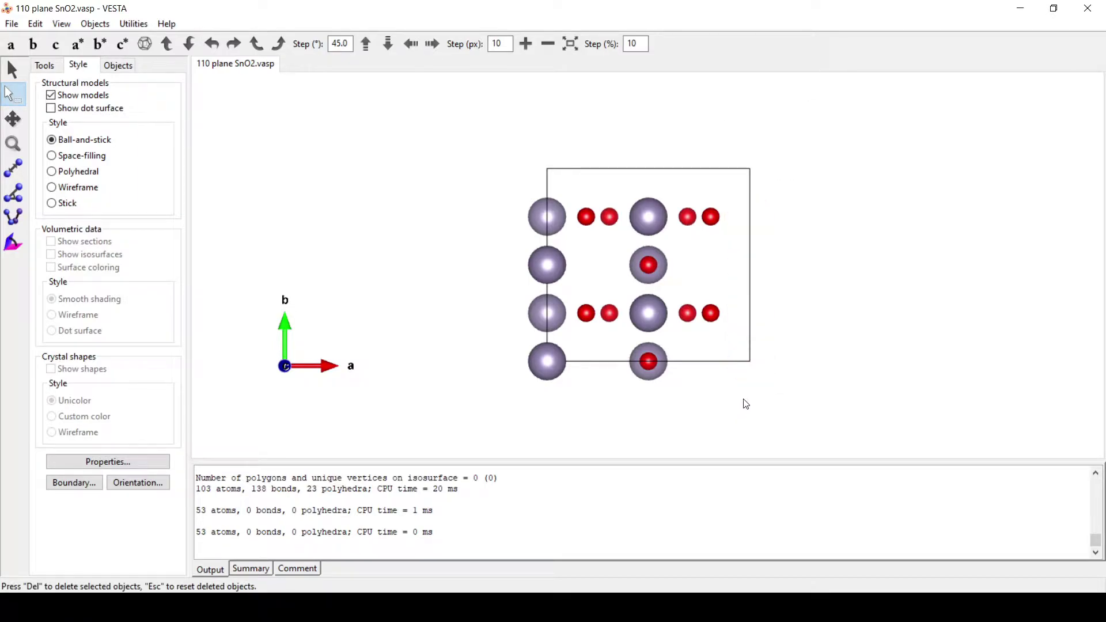
Export the trimmed structure to the Slab folder as the XYZ file 110 plane SnO2.xyz, excluding hidden atoms
left_click(12, 70)
left_click_drag(396, 207, 323, 192)
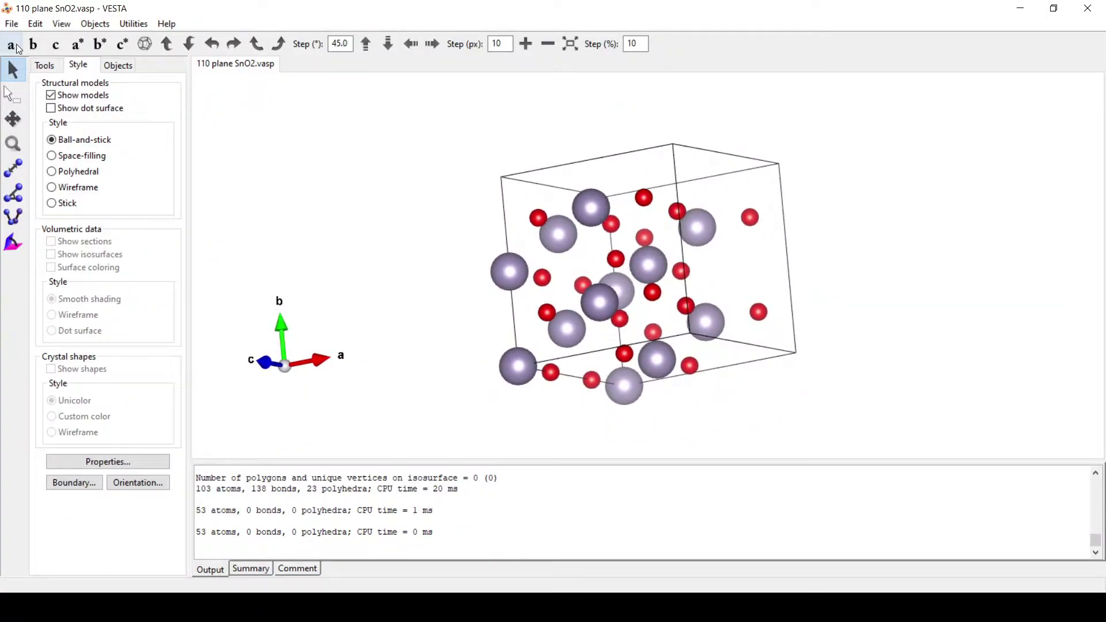
left_click(55, 45)
left_click(12, 24)
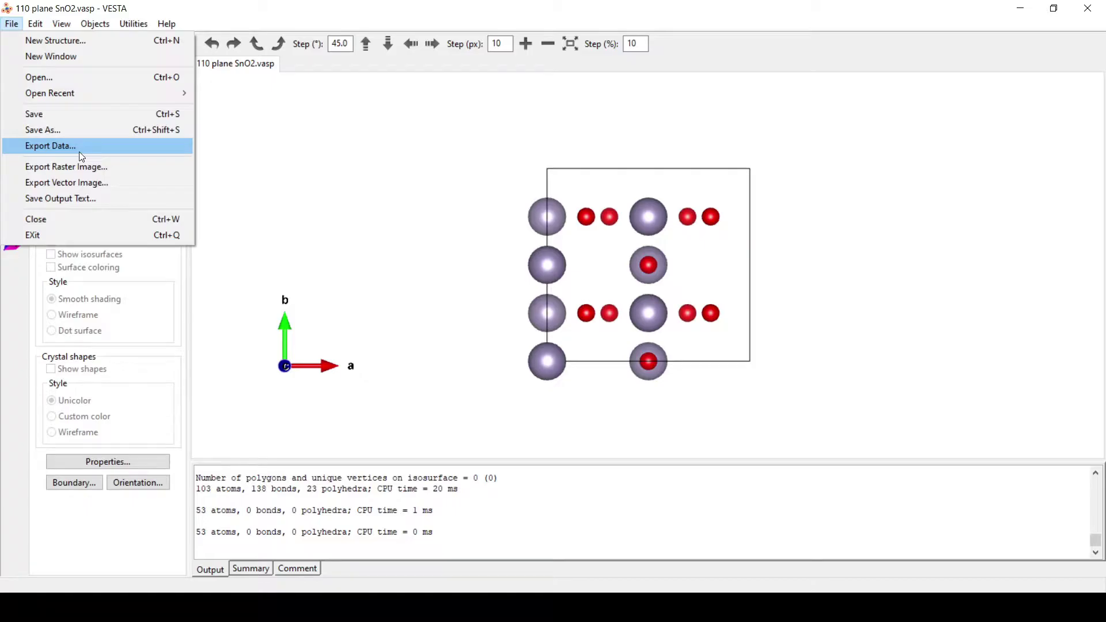
left_click(78, 147)
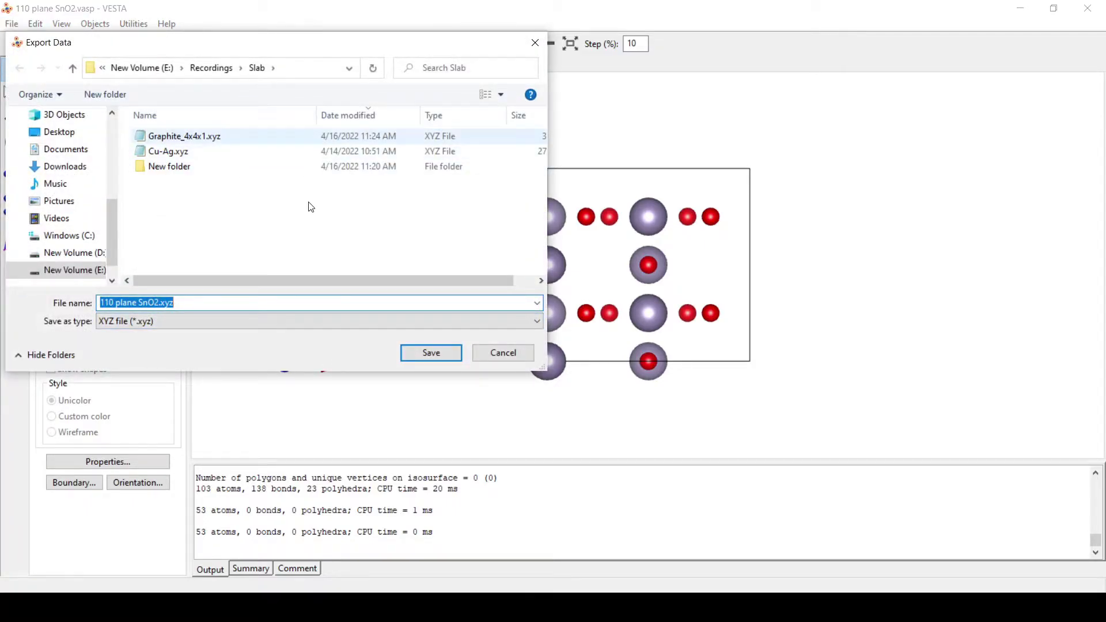
left_click(430, 353)
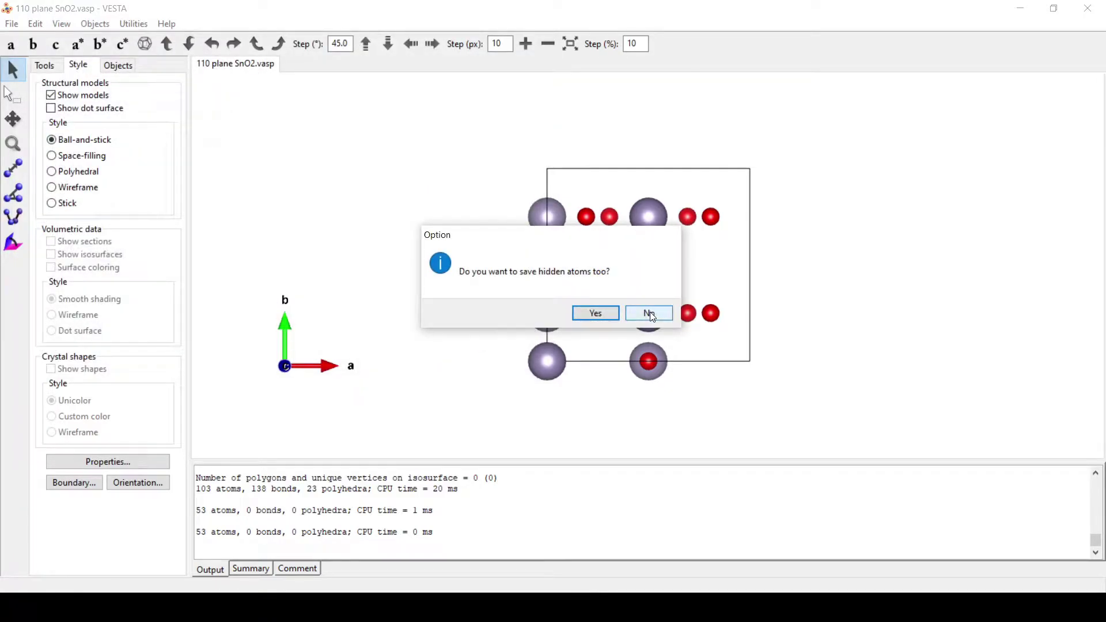
left_click(649, 313)
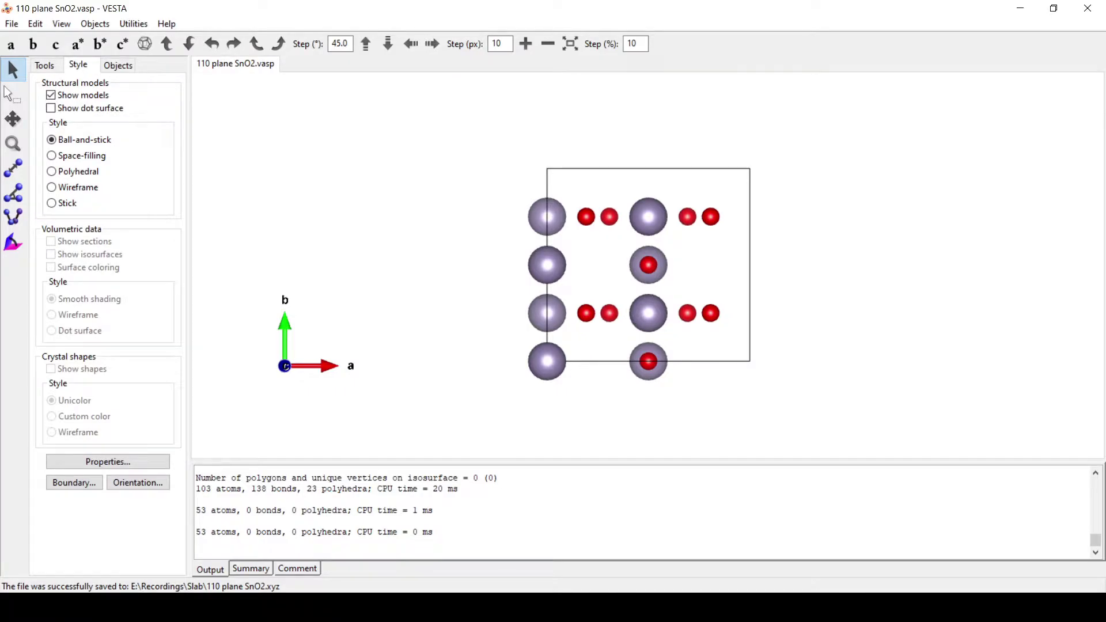
Switch to File Explorer and open 110 plane SnO2.vasp from the Slab folder in Notepad
left_click(373, 536)
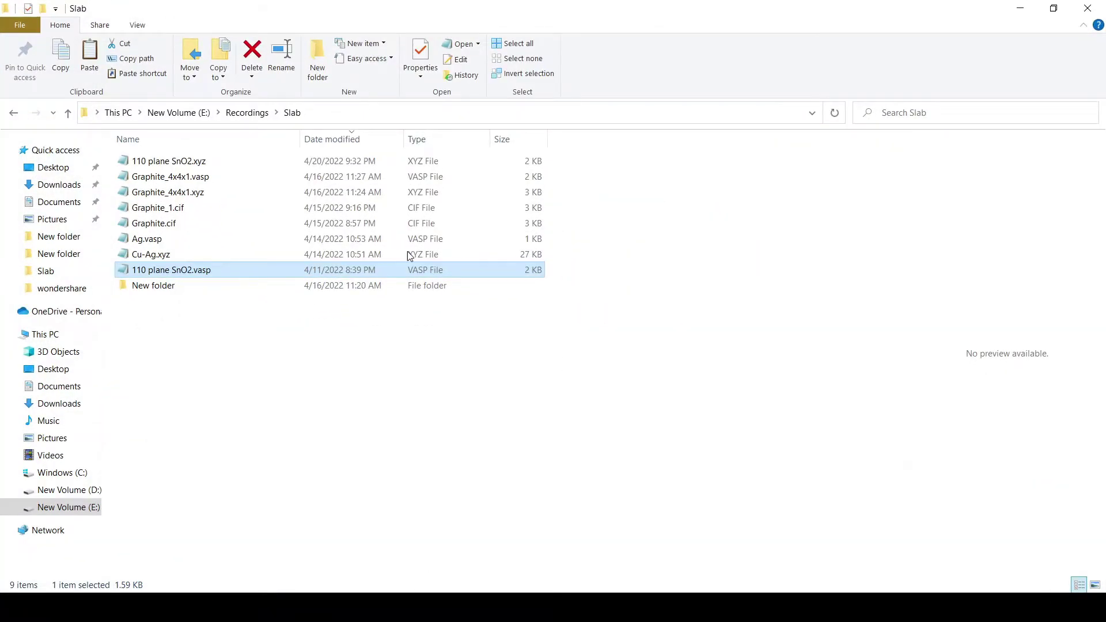
double_click(224, 274)
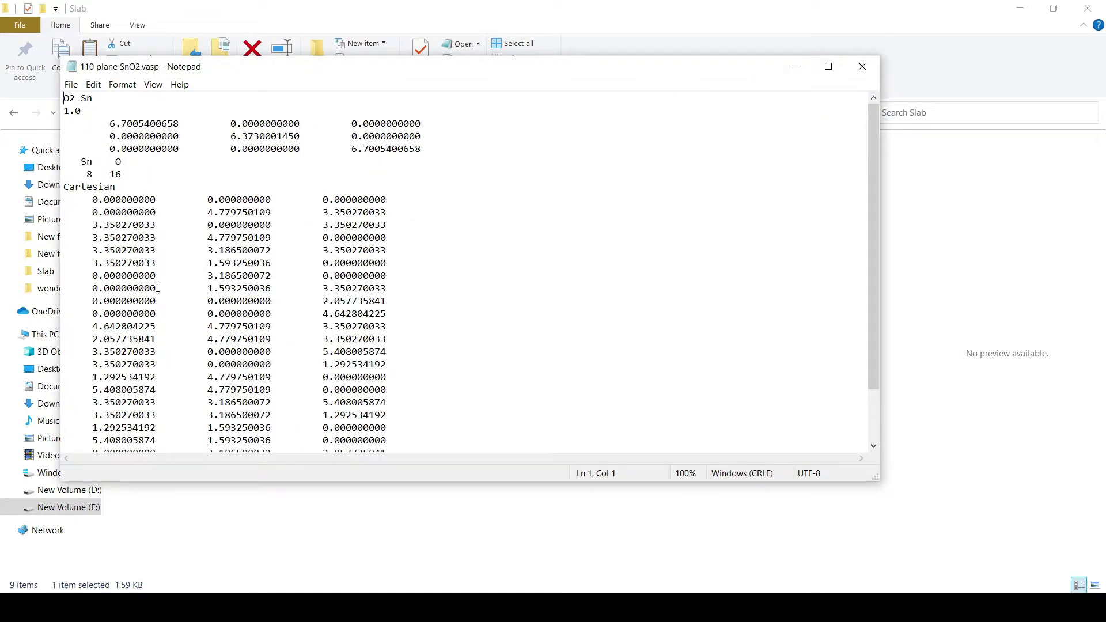
left_click_drag(564, 83, 676, 223)
Open 110 plane SnO2.xyz in Notepad and copy all the Sn and O coordinate lines below its two header lines
left_click(190, 162)
double_click(196, 162)
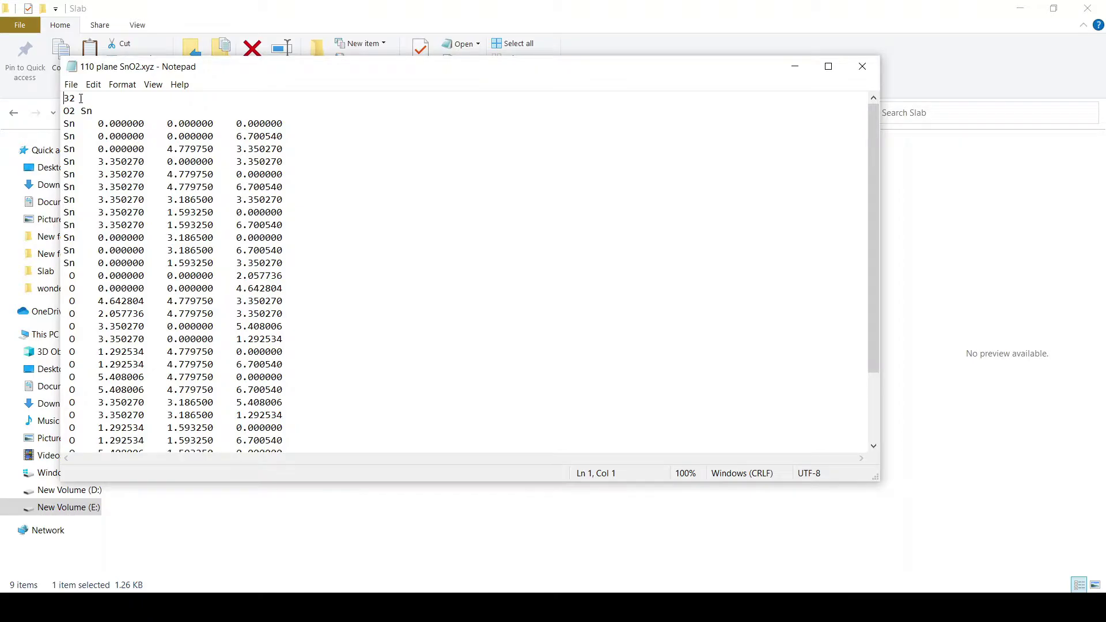
left_click_drag(65, 123, 302, 259)
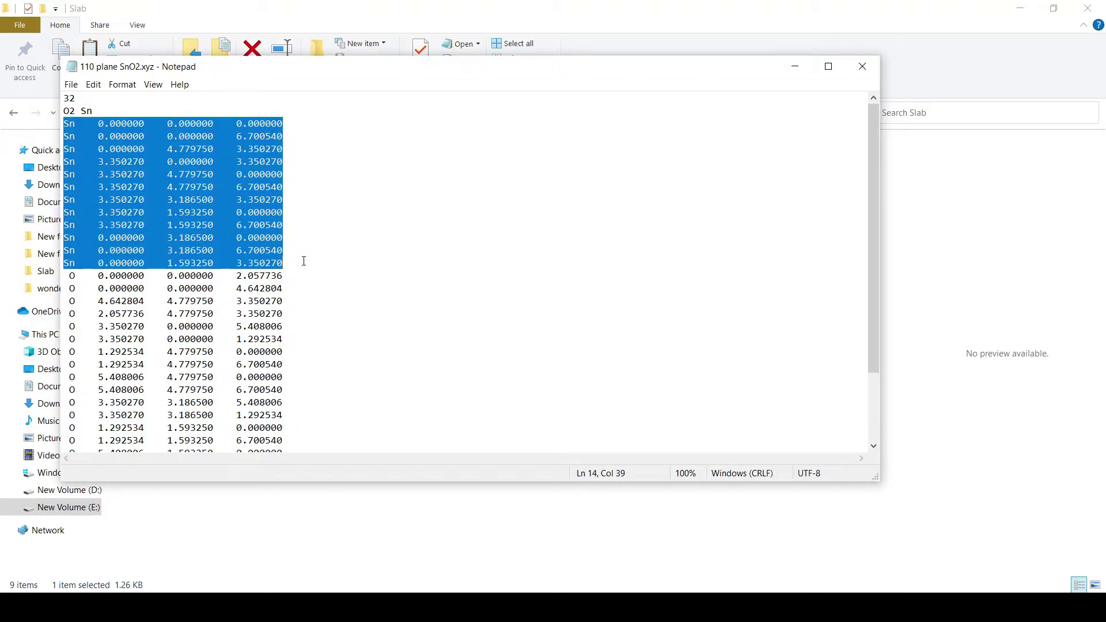
left_click_drag(304, 261, 349, 478)
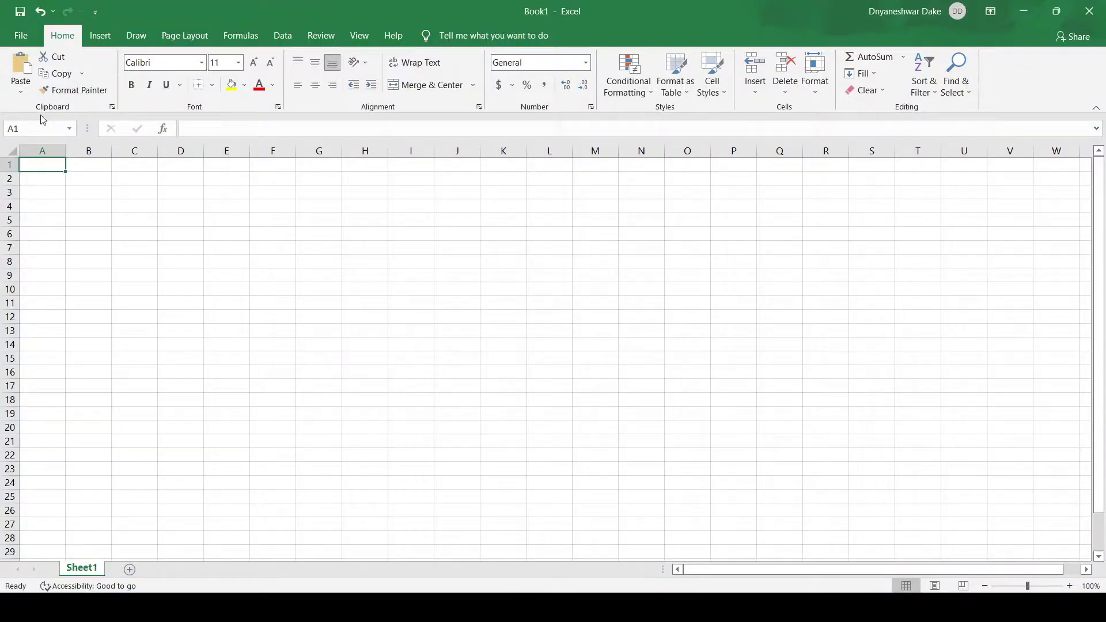
Switch to Excel and import the copied coordinates at cell A1 with the Text Import Wizard, using space as the delimiter
left_click(21, 91)
left_click(46, 144)
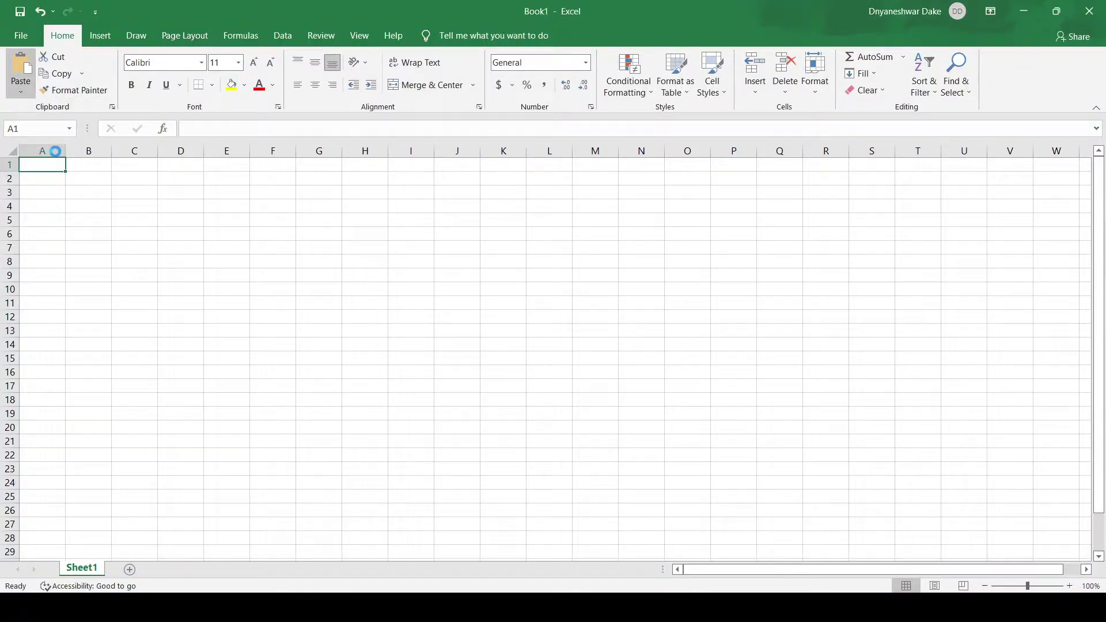
left_click(685, 411)
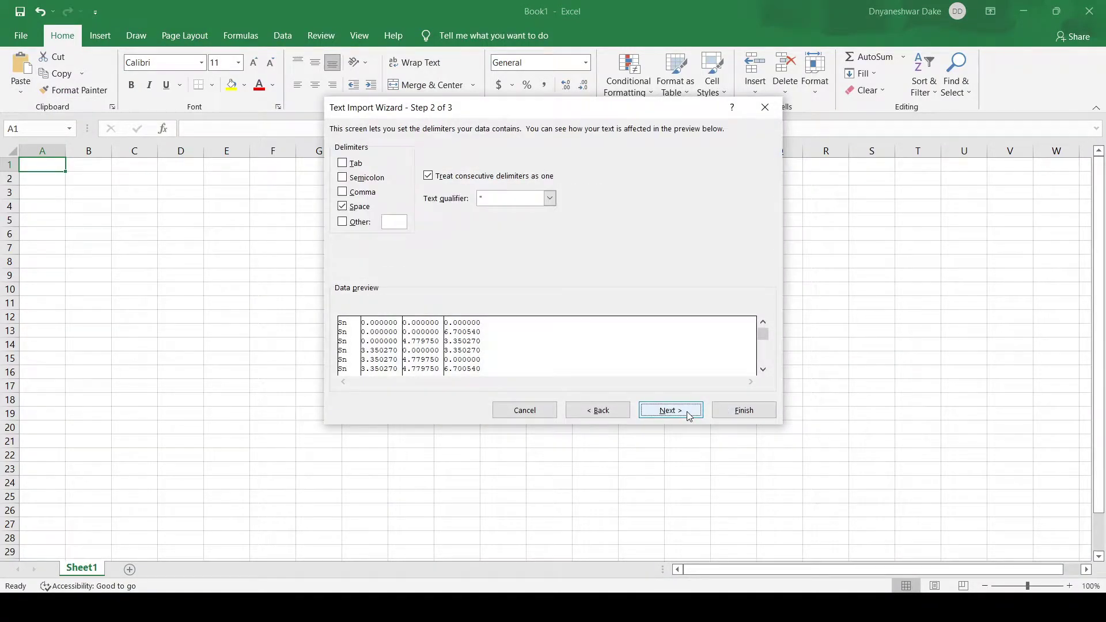
left_click(668, 410)
left_click(741, 410)
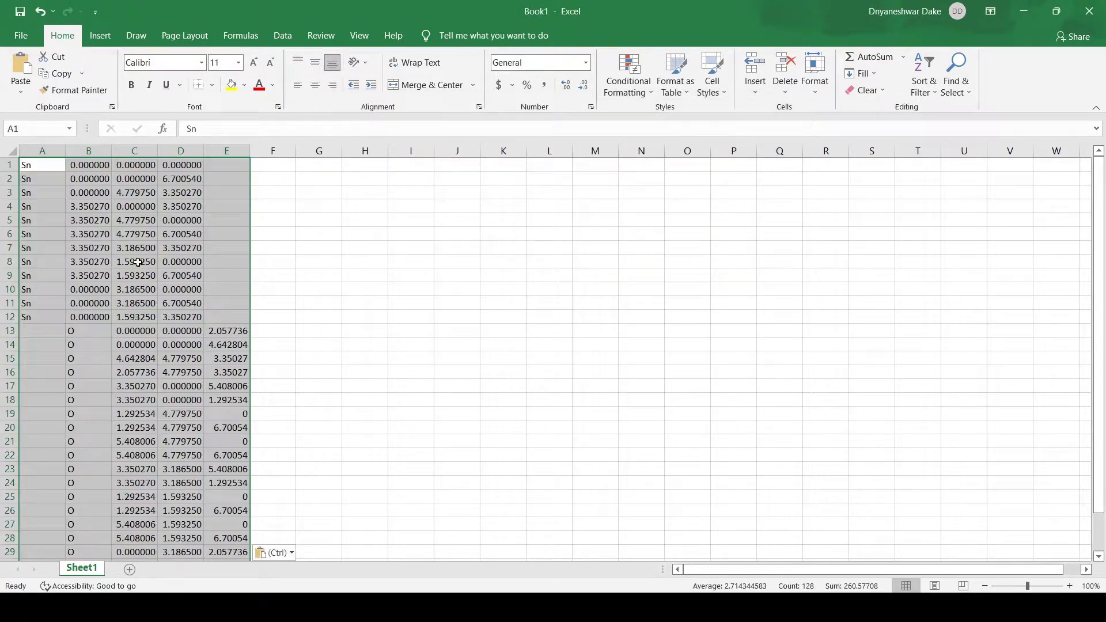
Move the O coordinate rows one column over to start at A13, aligned with the Sn rows, and clear all element labels from column A
left_click_drag(76, 333, 223, 578)
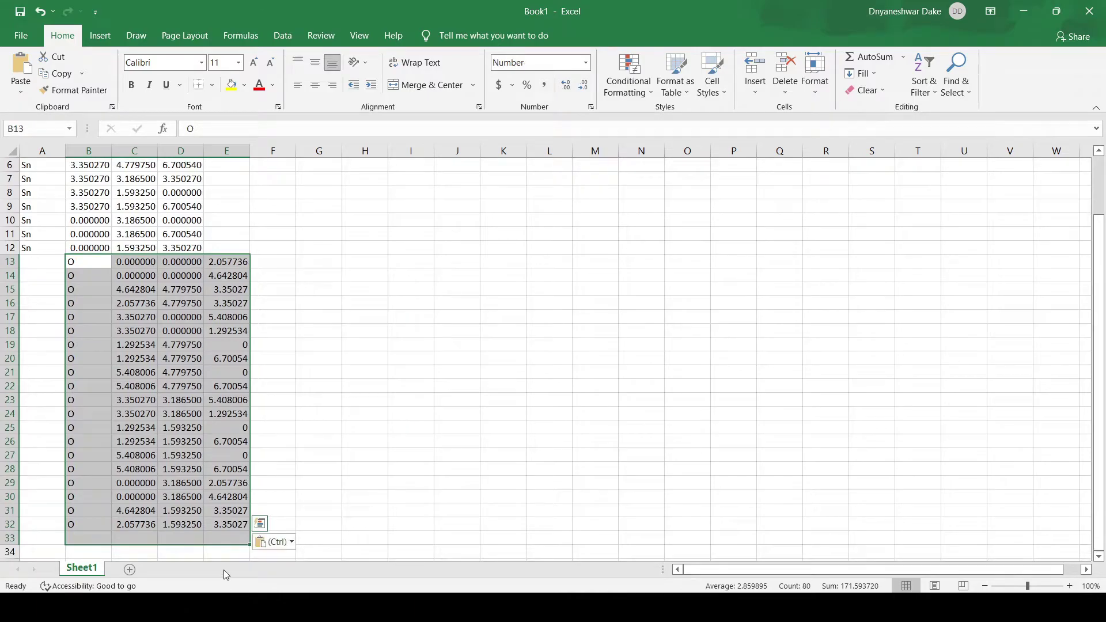
key("ctrl+x")
left_click(35, 261)
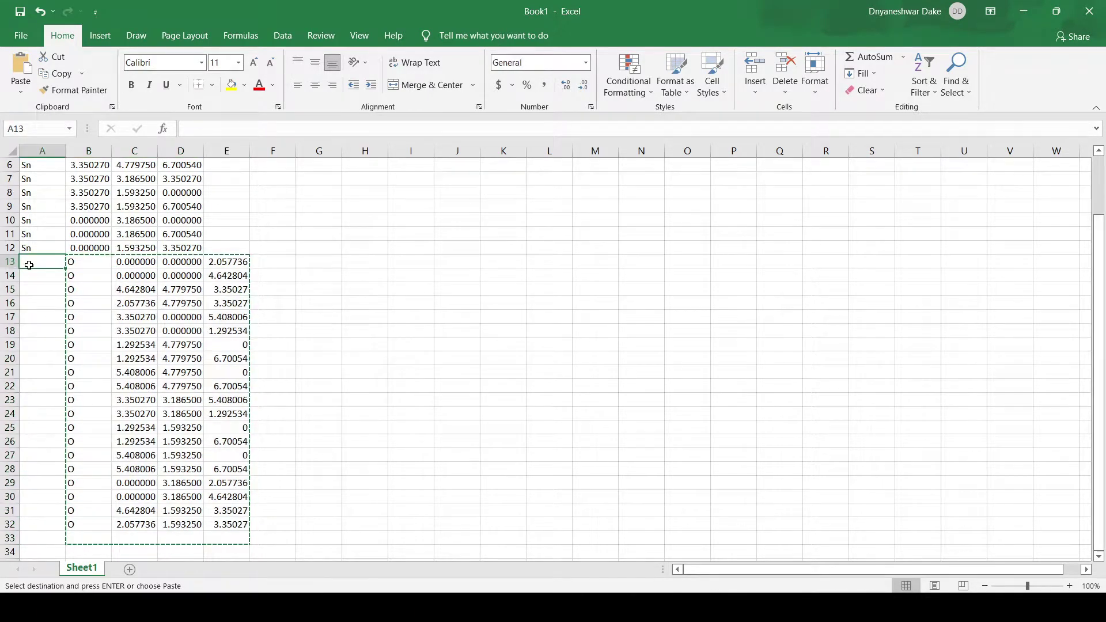
key("ctrl+v")
scroll(168, 383, "up", 2)
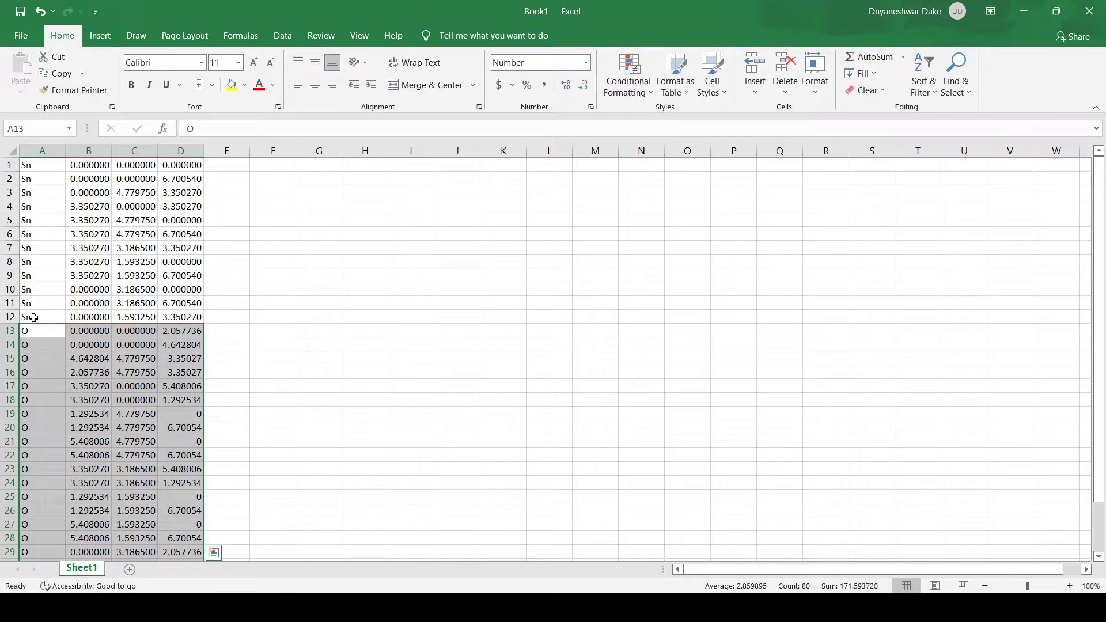
scroll(47, 460, "down", 4)
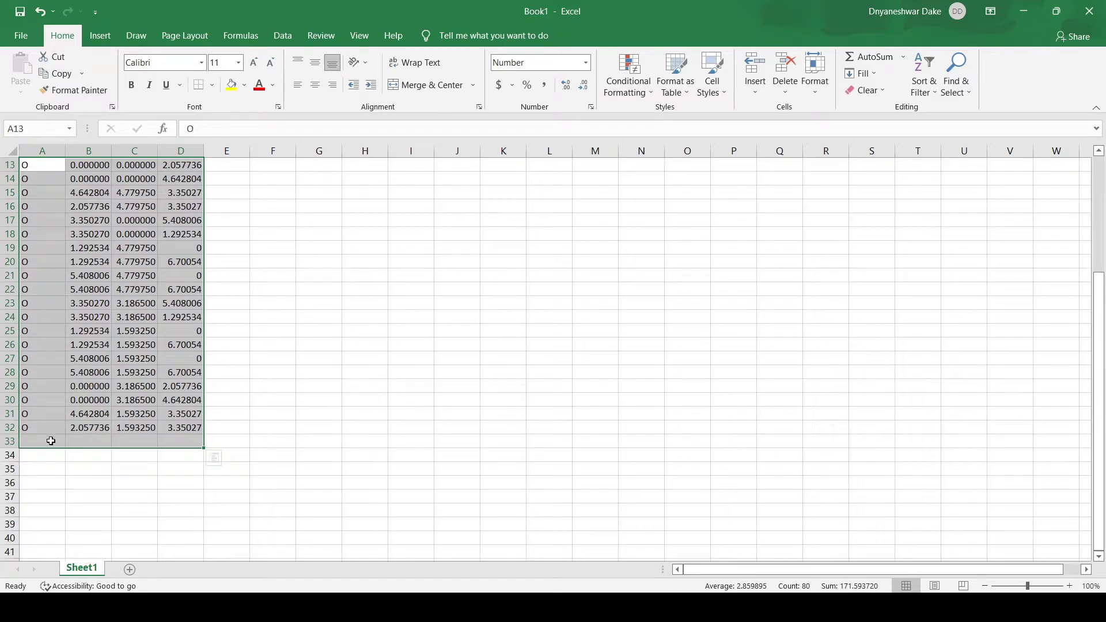
left_click(45, 432)
scroll(179, 398, "up", 4)
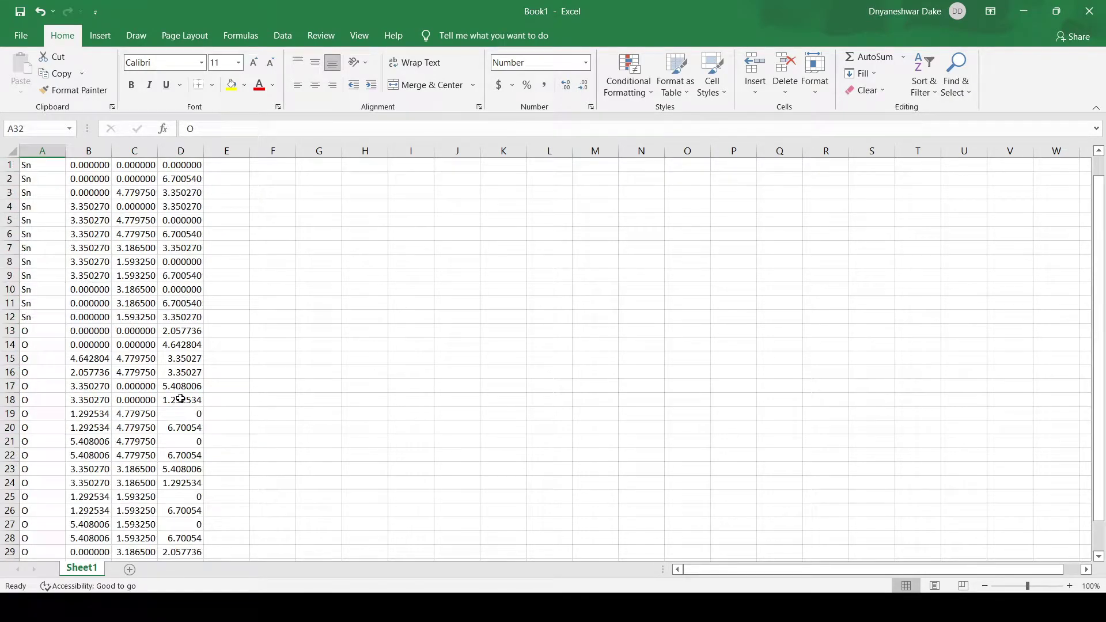
left_click(42, 150)
key("Delete")
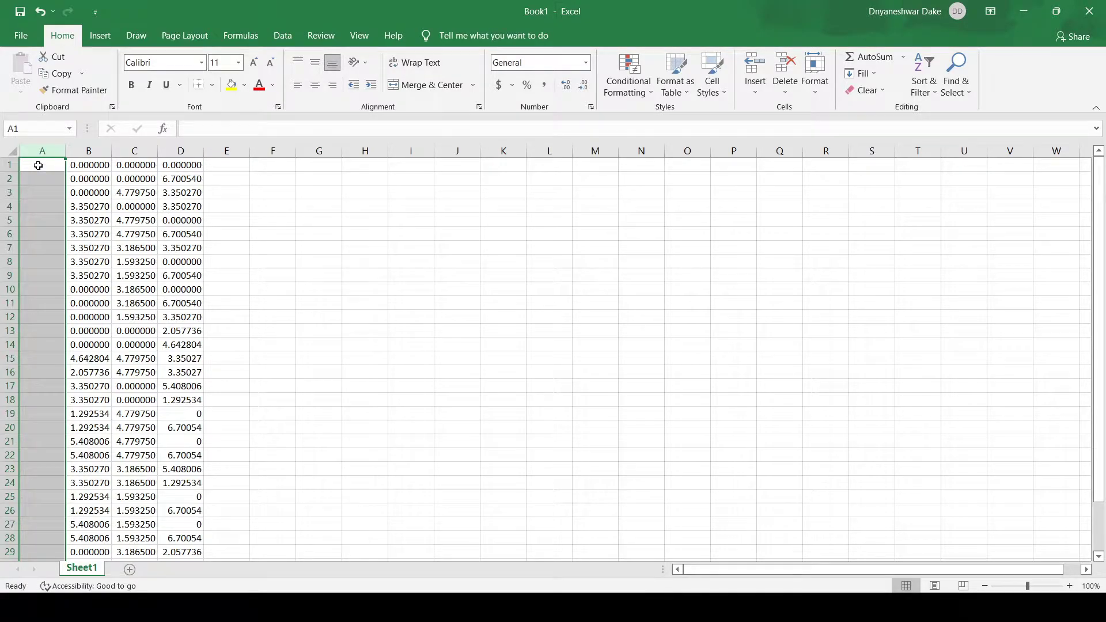
key("shift+Right")
key("shift+Right")
key("shift+Right")
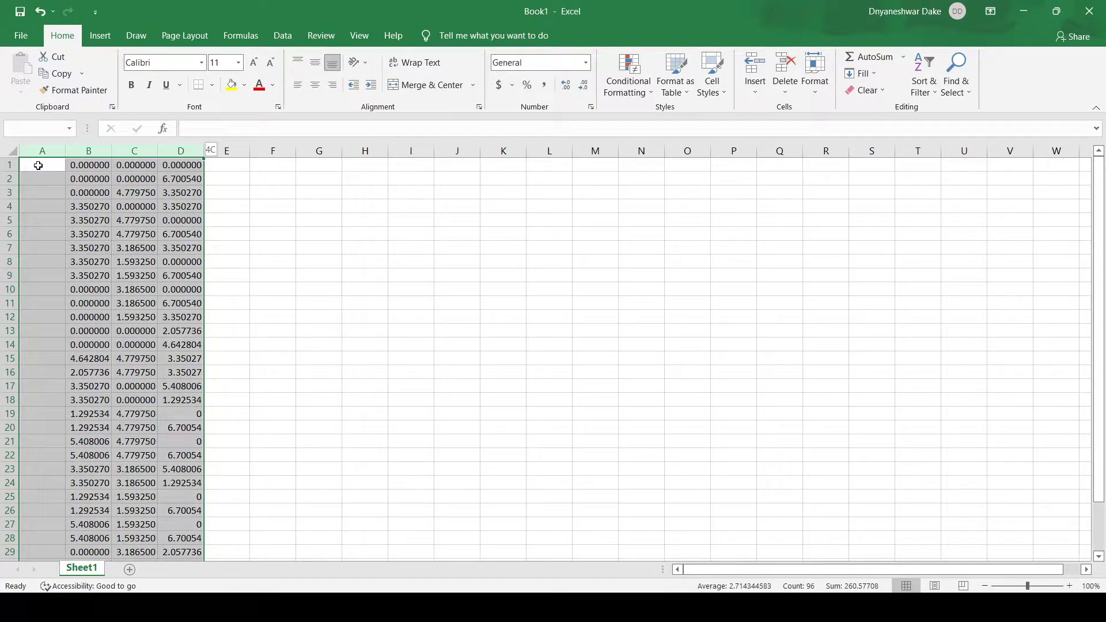
left_click(32, 169, "ctrl")
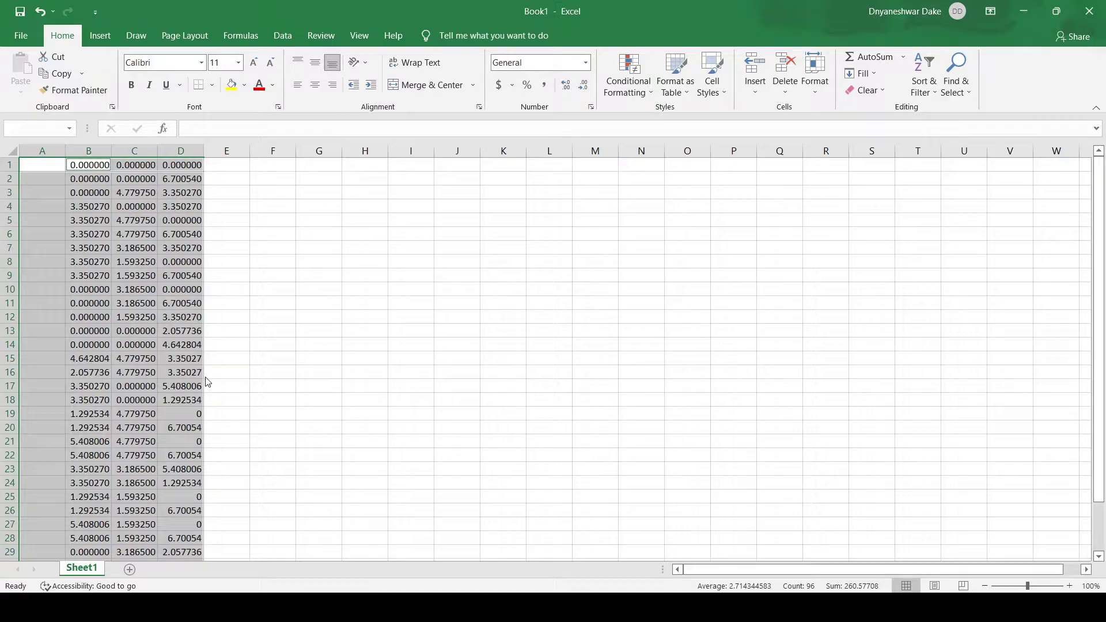
key("ctrl+c")
left_click(558, 344)
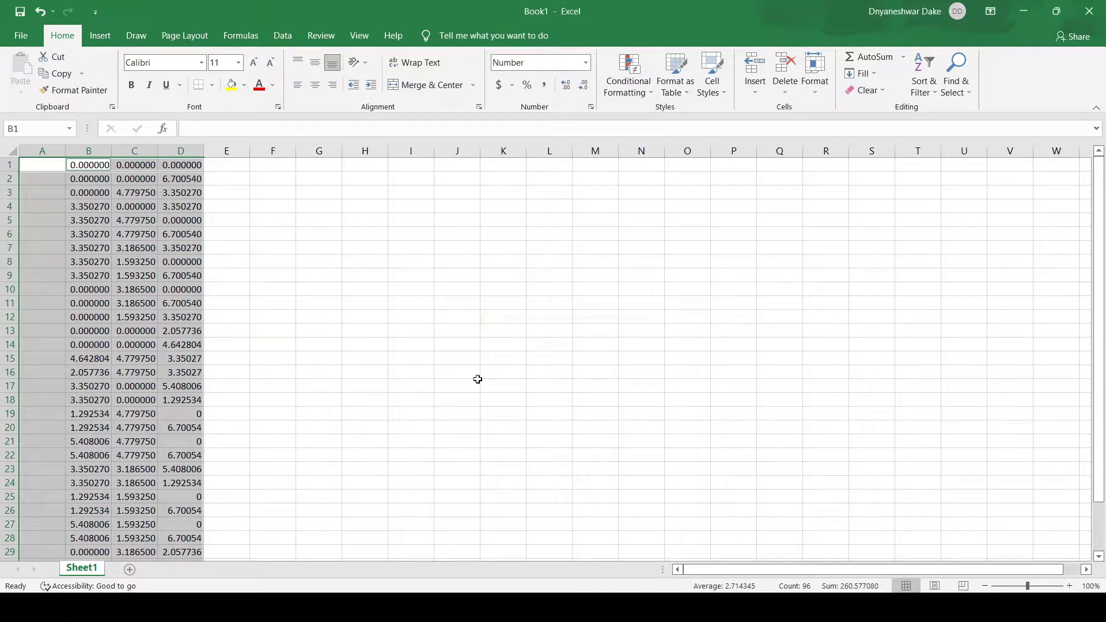
Format cells A1 to D32 as Number with 6 decimal places
scroll(477, 378, "down", 5)
left_click_drag(191, 390, 12, 386)
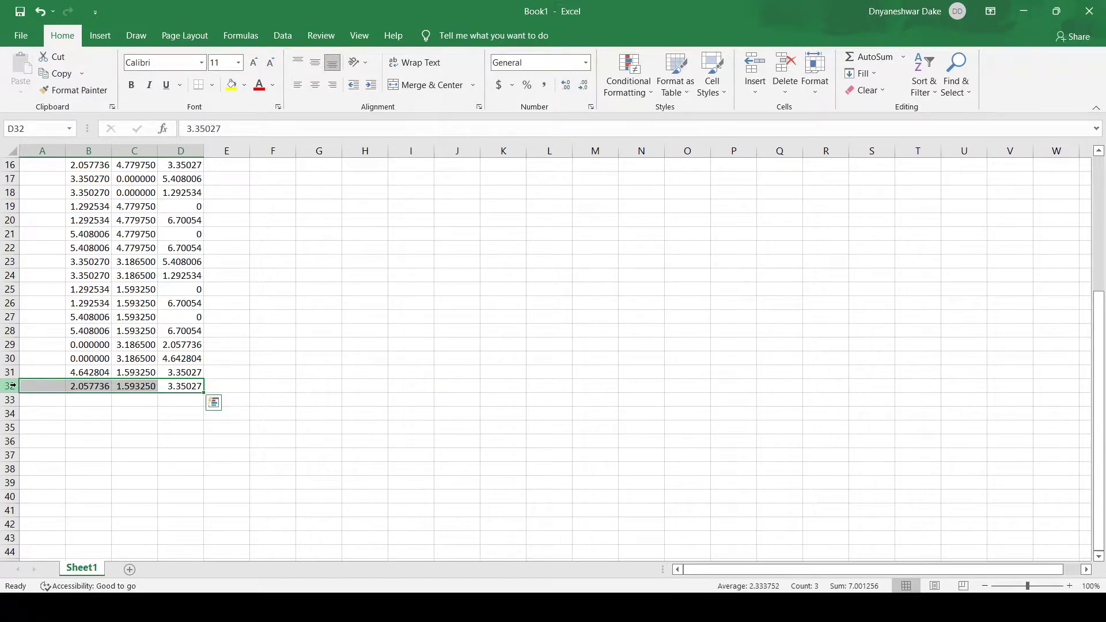
key("ctrl+shift+Up")
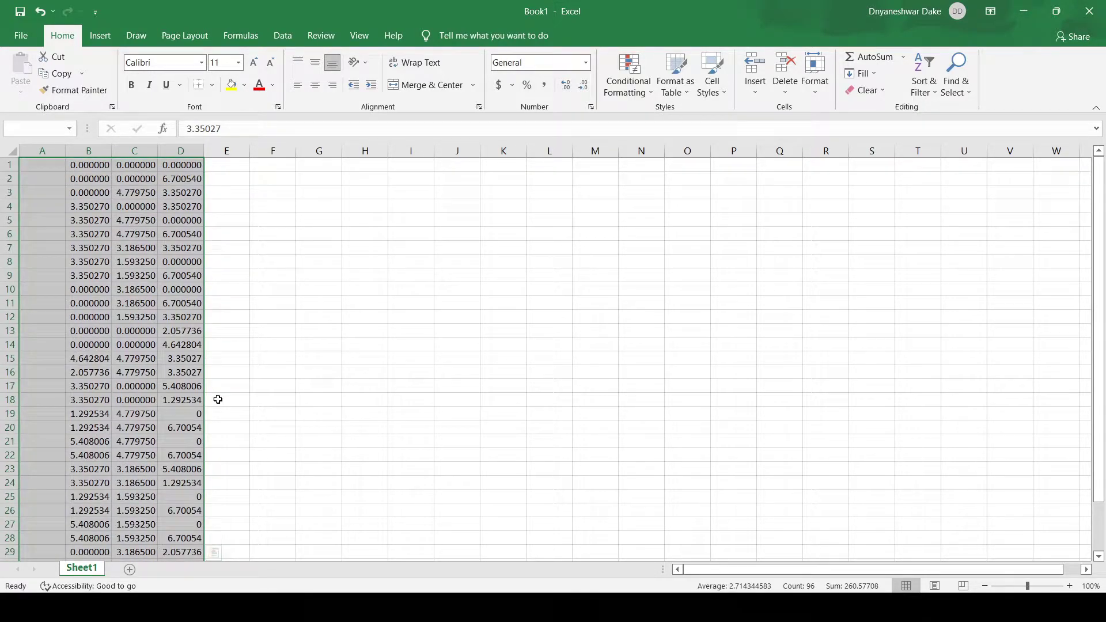
key("ctrl+1")
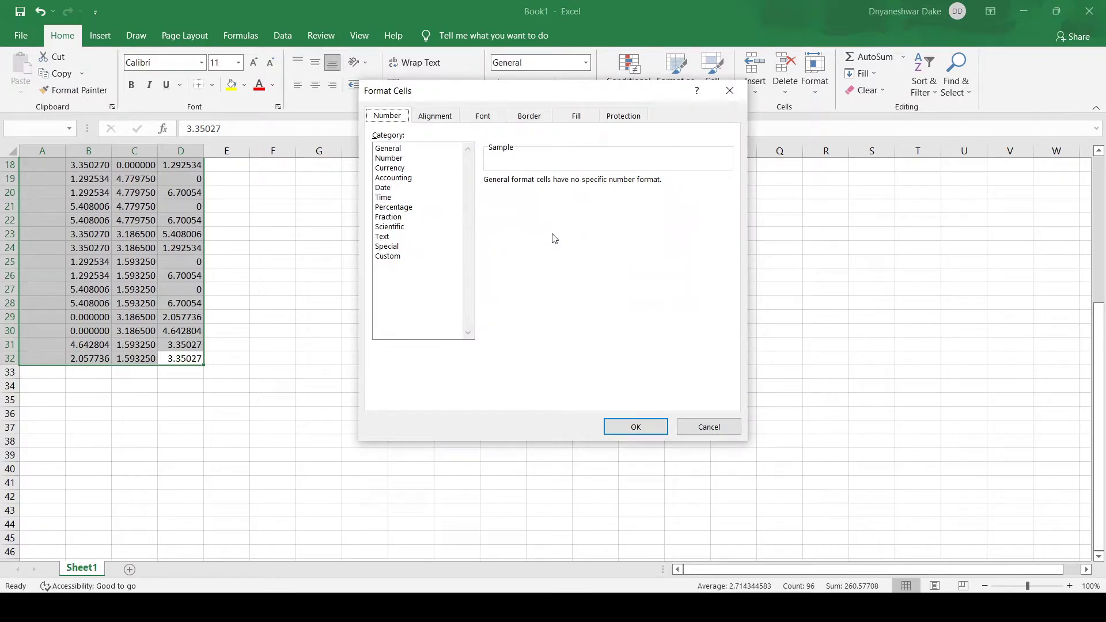
left_click(390, 158)
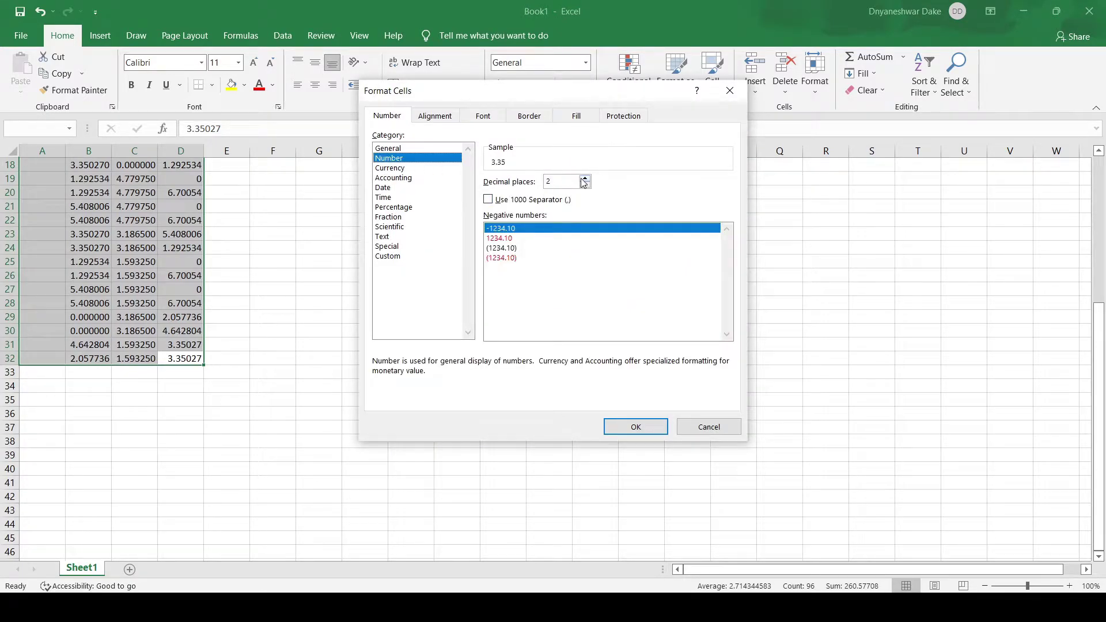
type("6")
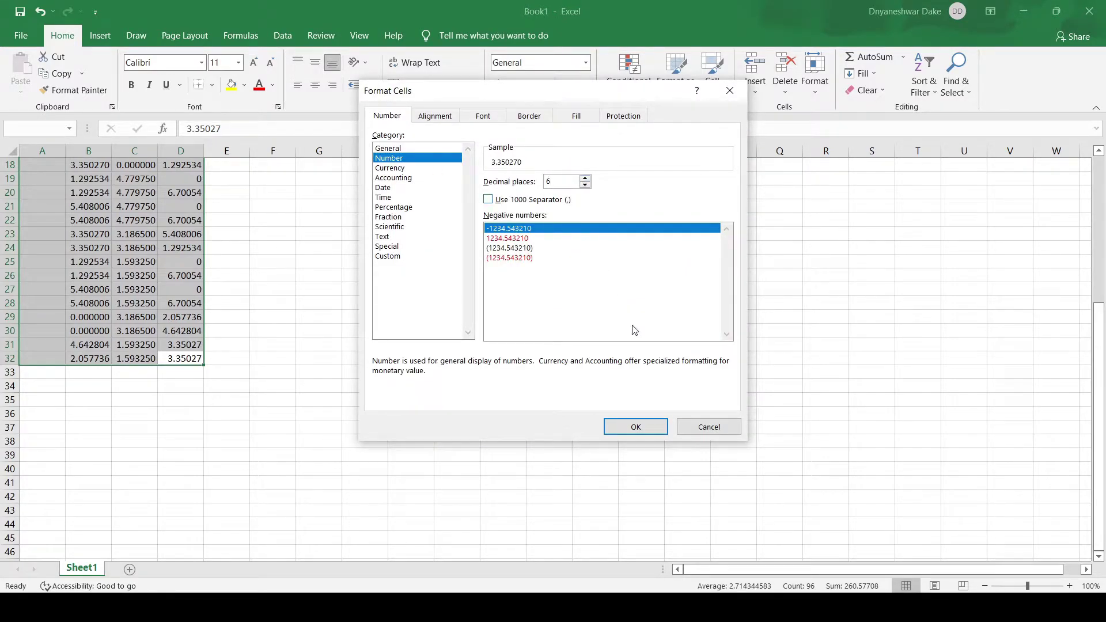
left_click(635, 427)
scroll(196, 331, "up", 6)
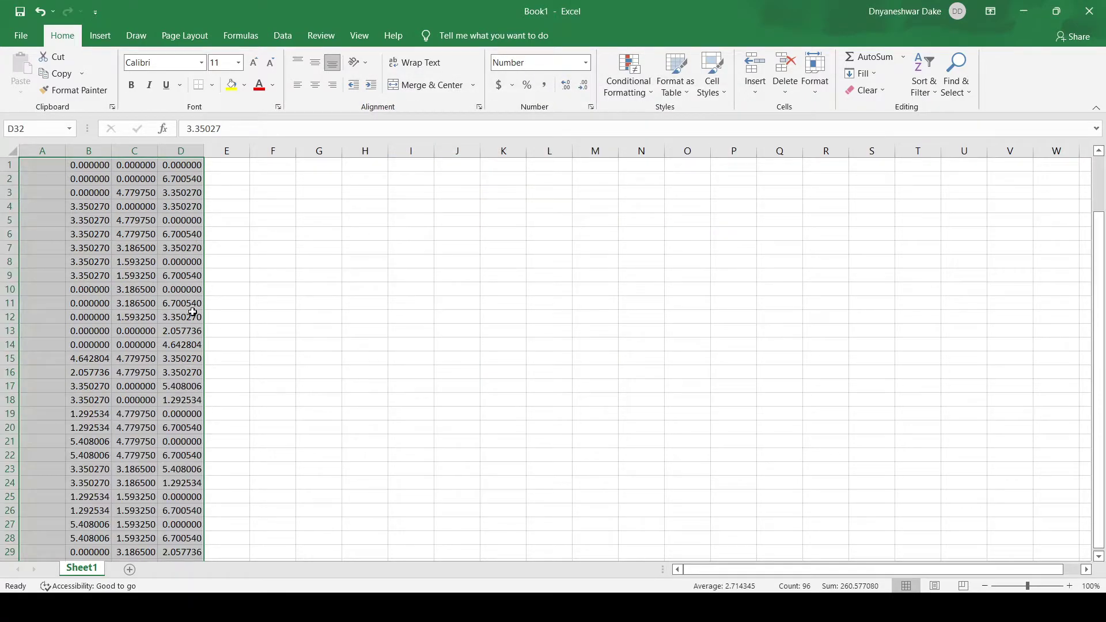
Copy the formatted range and paste it over all coordinate lines below Cartesian in 110 plane SnO2.vasp in Notepad
key("ctrl+c")
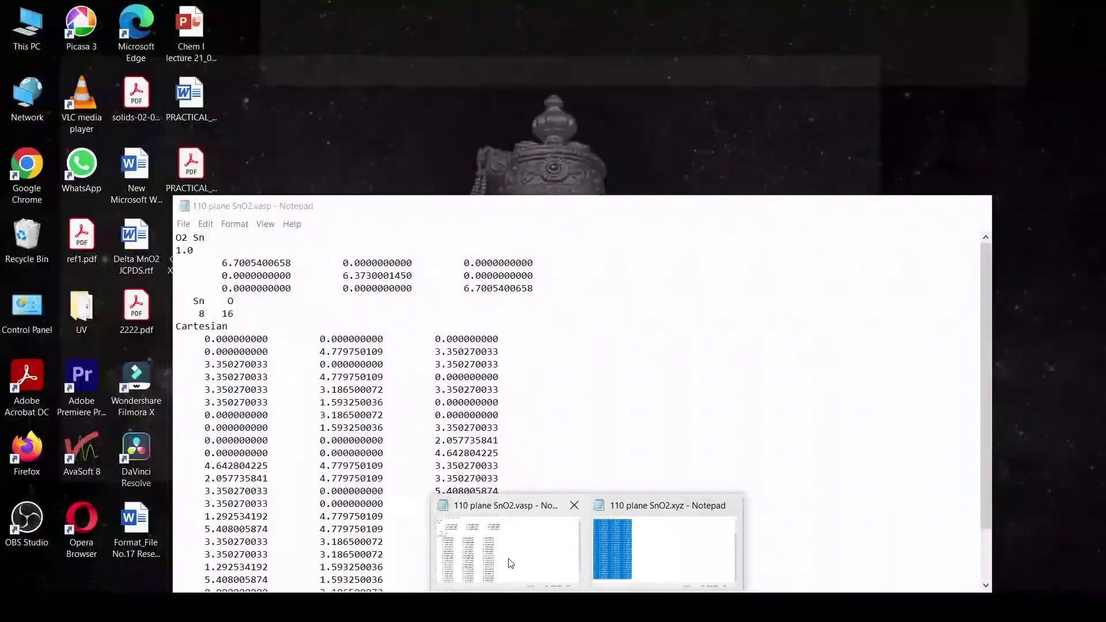
left_click(506, 563)
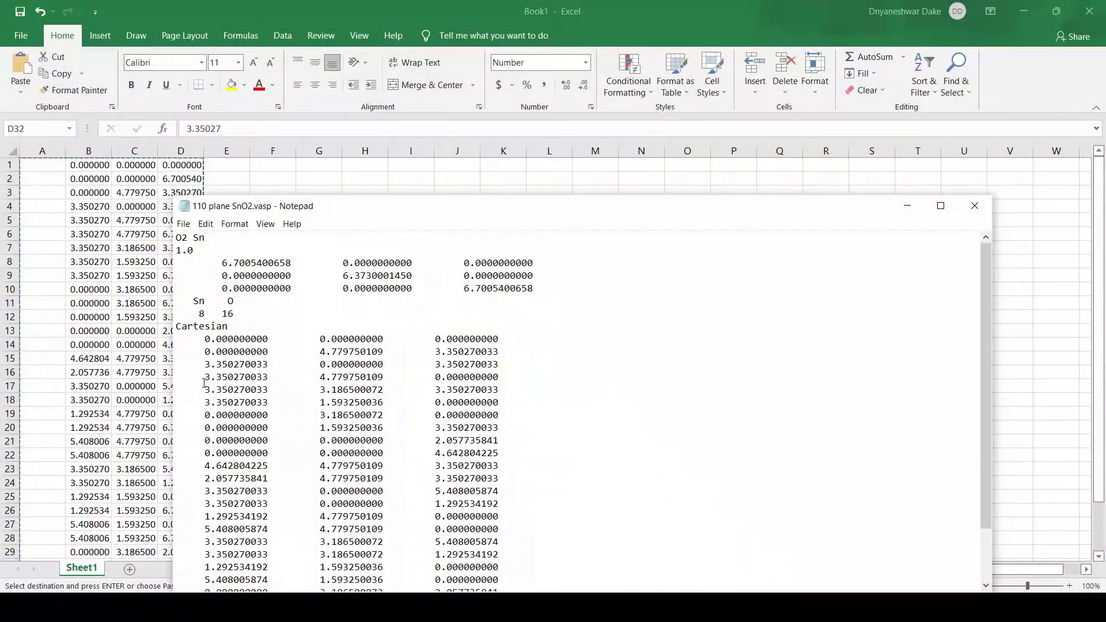
left_click_drag(173, 340, 176, 583)
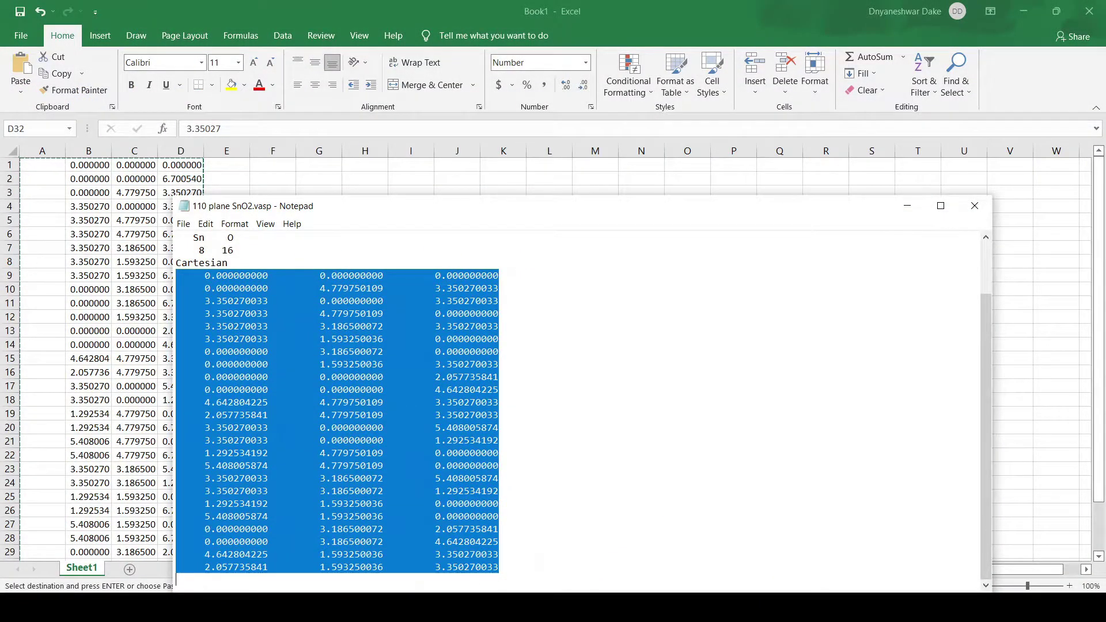
key("ctrl+v")
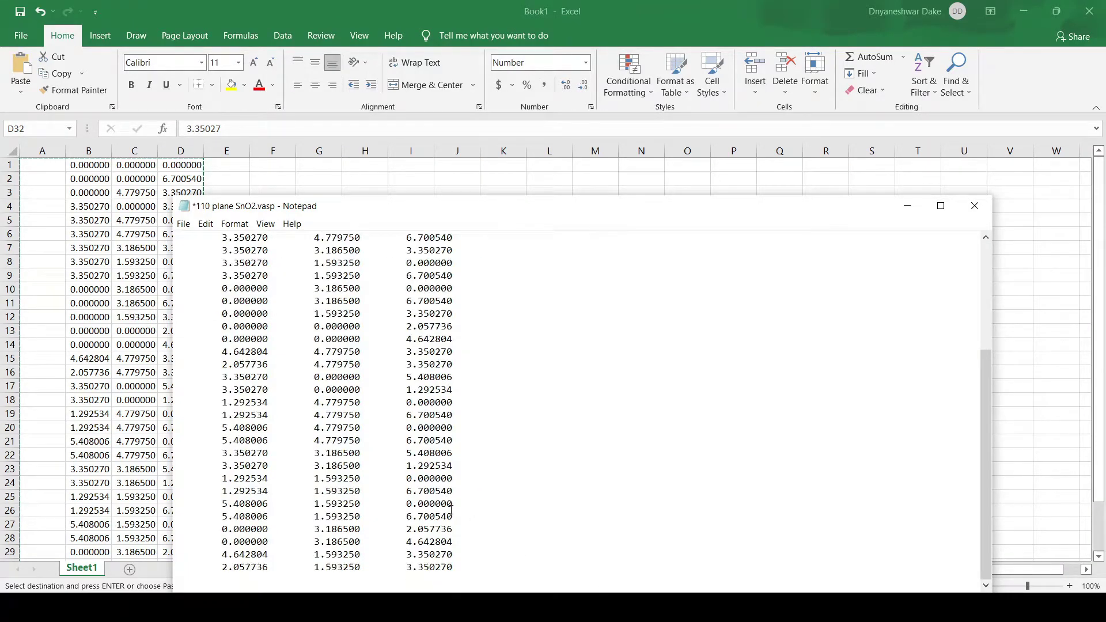
scroll(450, 510, "up", 5)
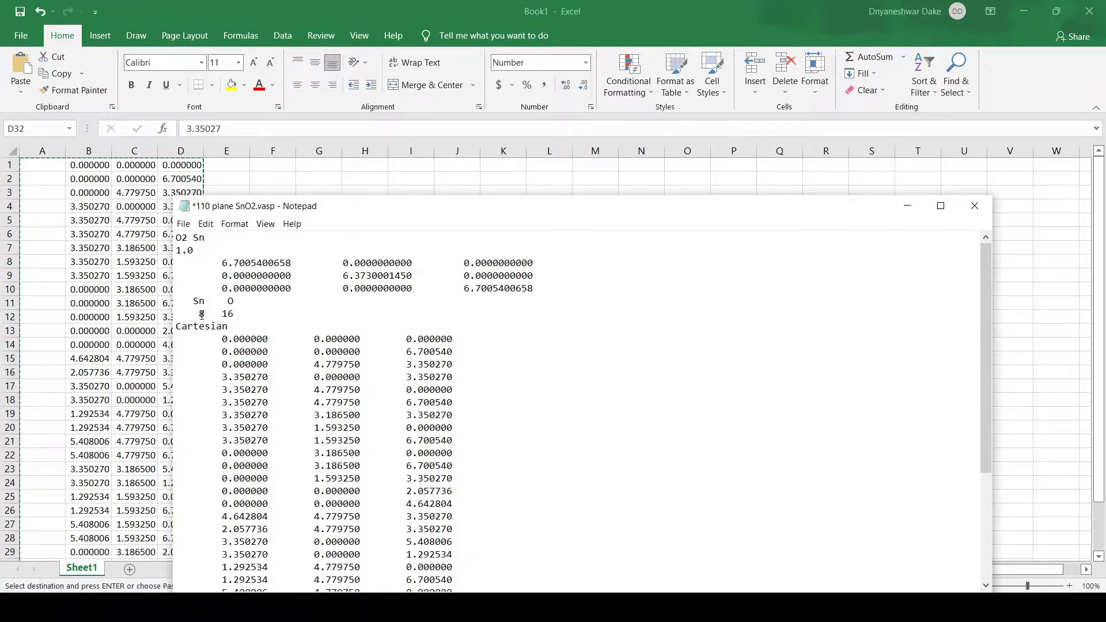
Set the atom counts in the VASP file to 12 for Sn and 20 for O
left_click_drag(204, 314, 194, 313)
type("12")
left_click_drag(224, 315, 233, 313)
type("20")
scroll(323, 446, "down", 4)
scroll(339, 439, "up", 4)
Set the c component of the third lattice vector to 21.7005400658 and save the VASP file
left_click_drag(471, 287, 463, 289)
type("21")
key("BackSpace")
left_click(183, 224)
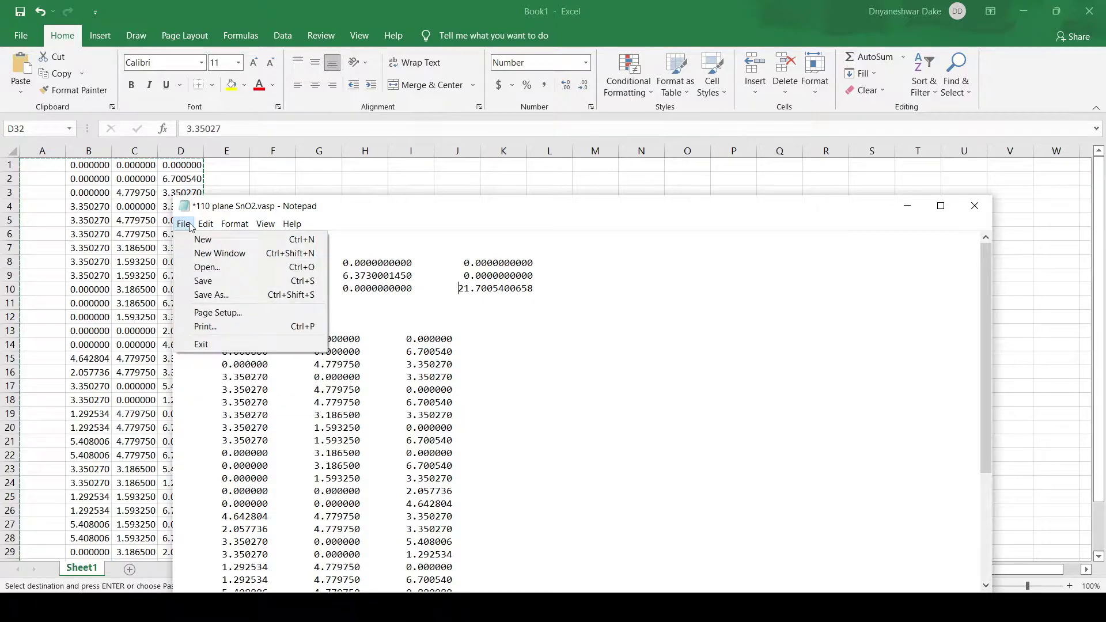
left_click(203, 281)
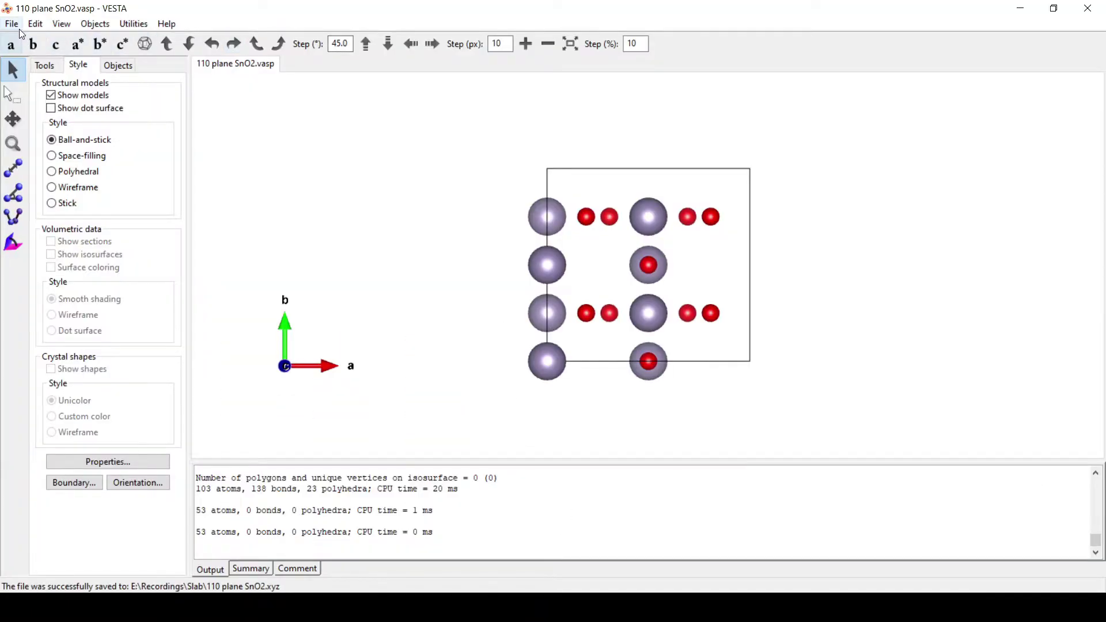
Switch to VESTA, open the edited 110 plane SnO2.vasp, and orient the slab with the c axis vertical to inspect its vacuum gap
left_click(14, 26)
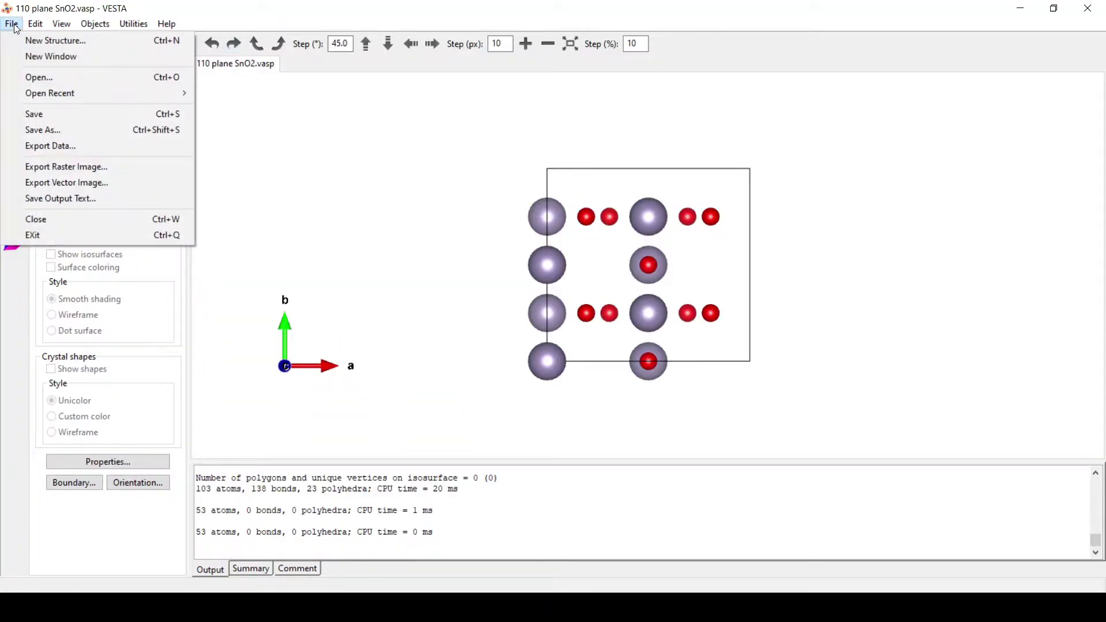
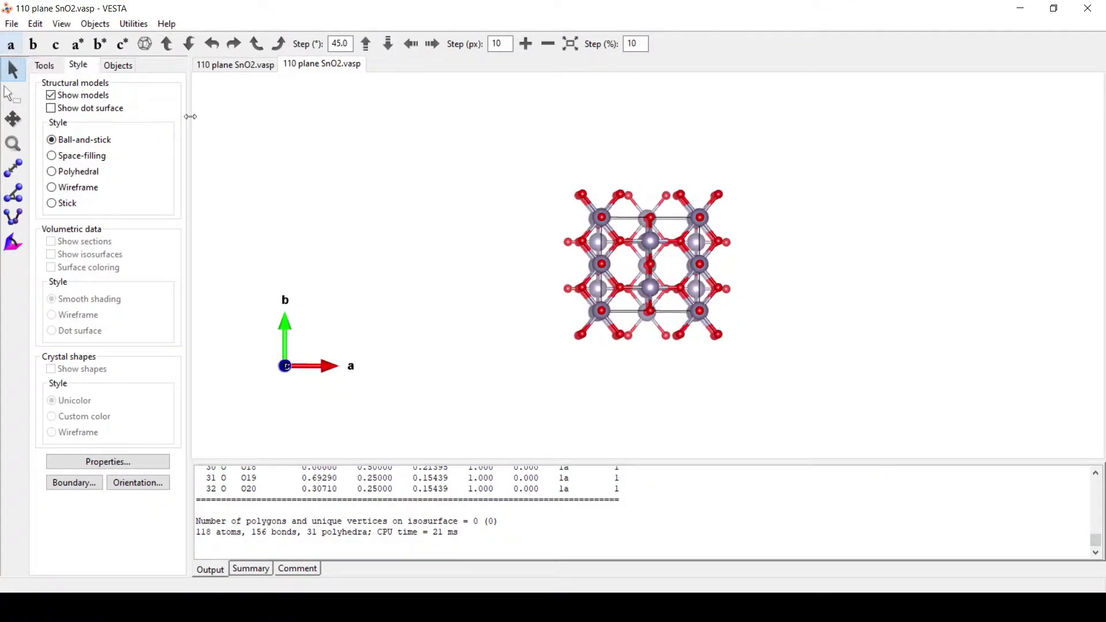
left_click_drag(495, 350, 587, 364)
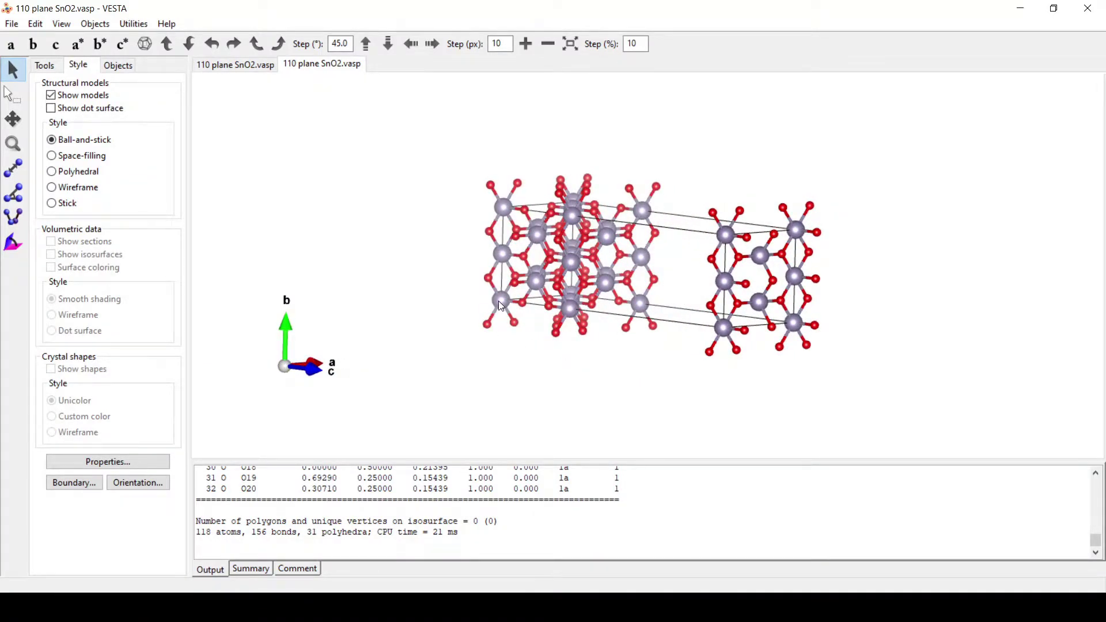
left_click(11, 45)
left_click_drag(371, 357, 591, 460)
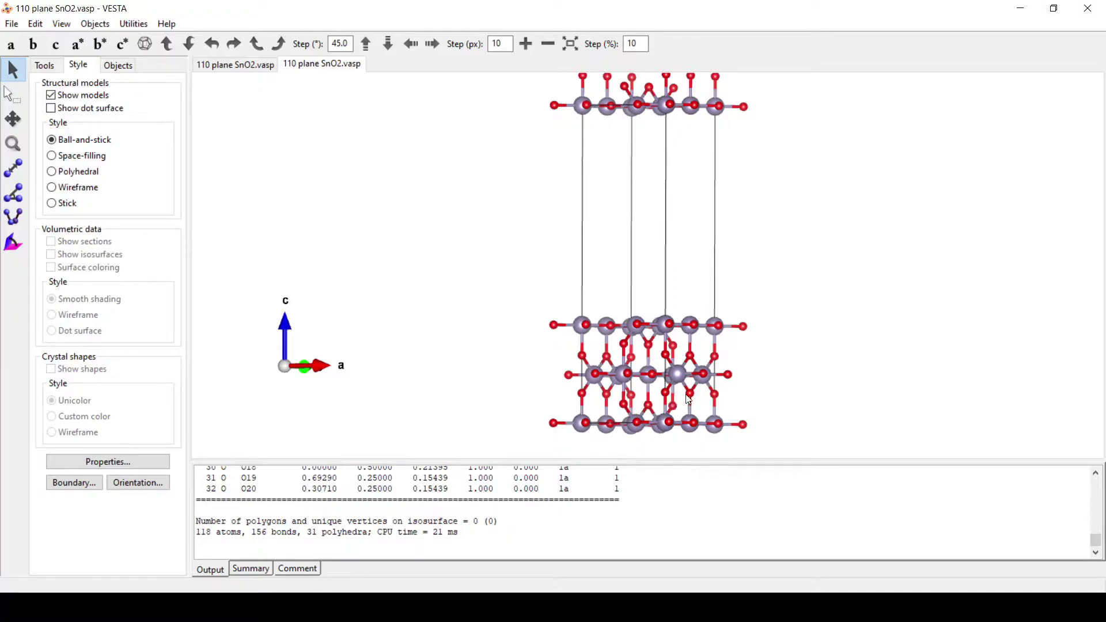
left_click_drag(655, 403, 689, 349)
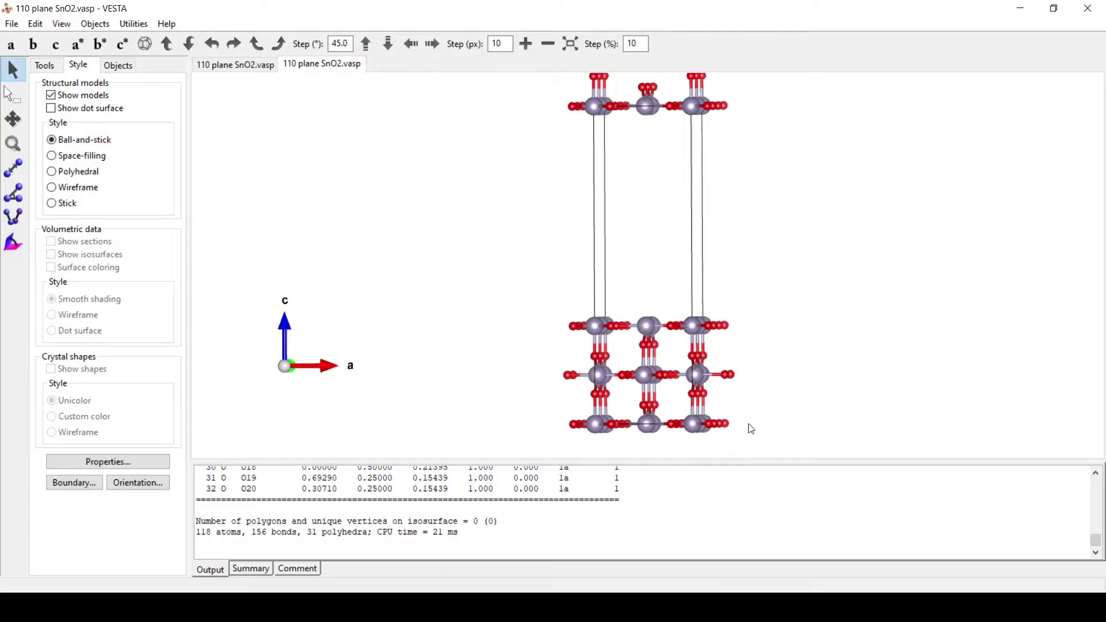
left_click_drag(781, 422, 727, 417)
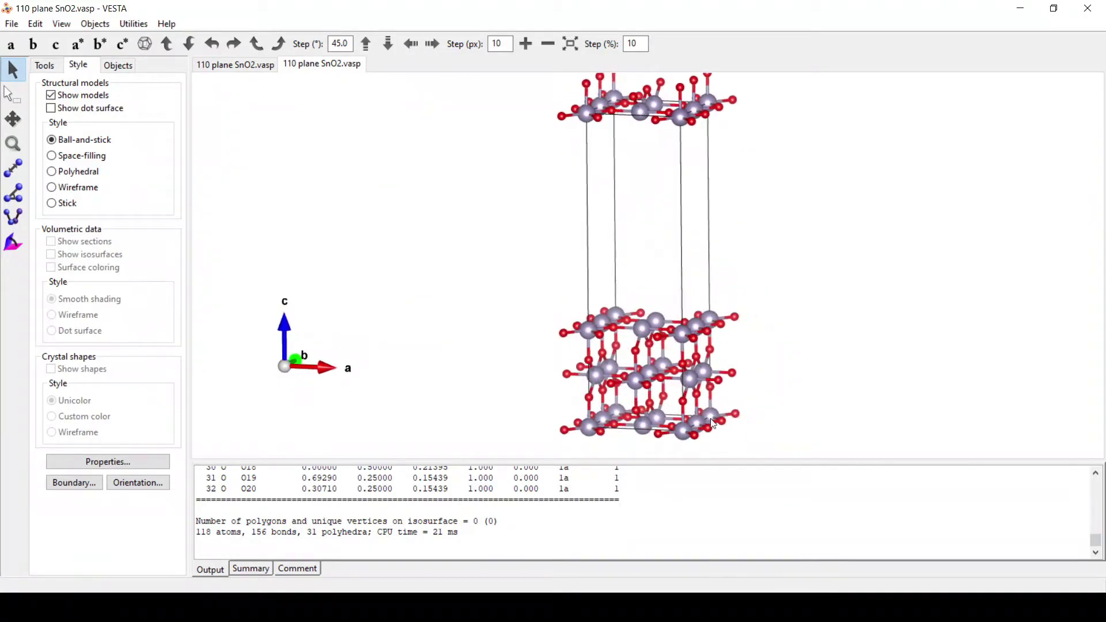
Examine the fractional z coordinates of Sn atoms in the slab's bottom, top and middle layers
left_click(590, 427)
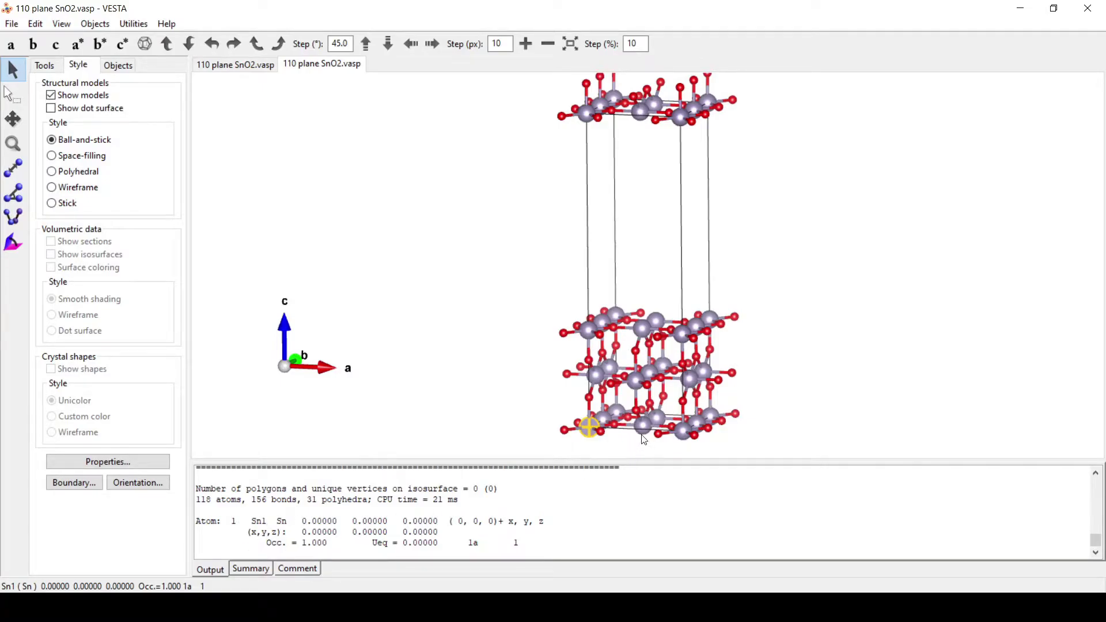
left_click(684, 339)
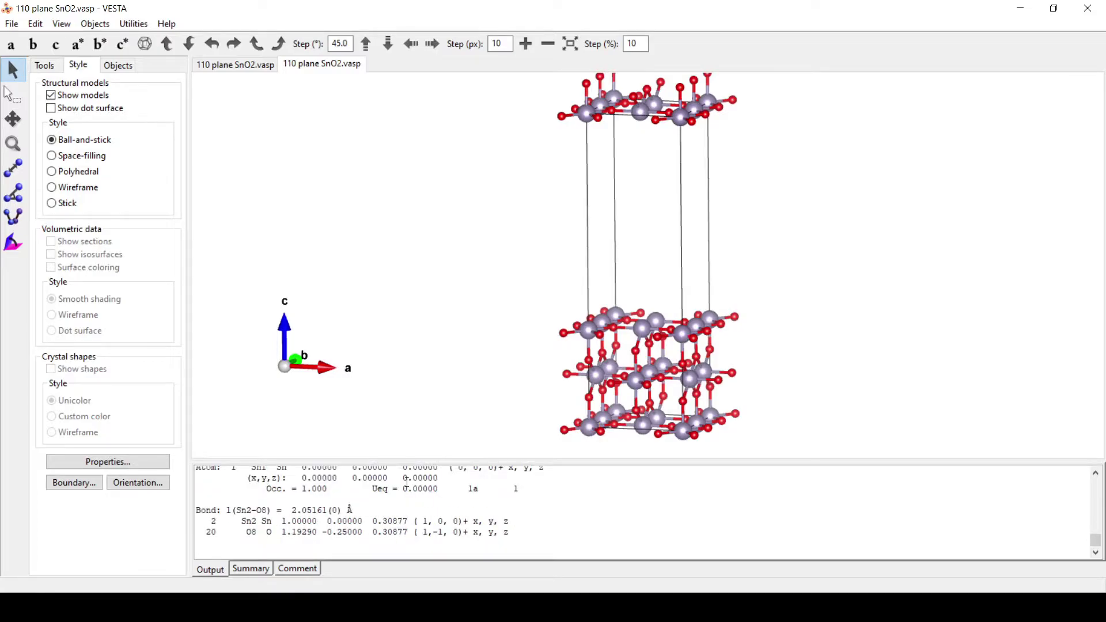
left_click_drag(373, 521, 411, 520)
left_click_drag(834, 390, 707, 392)
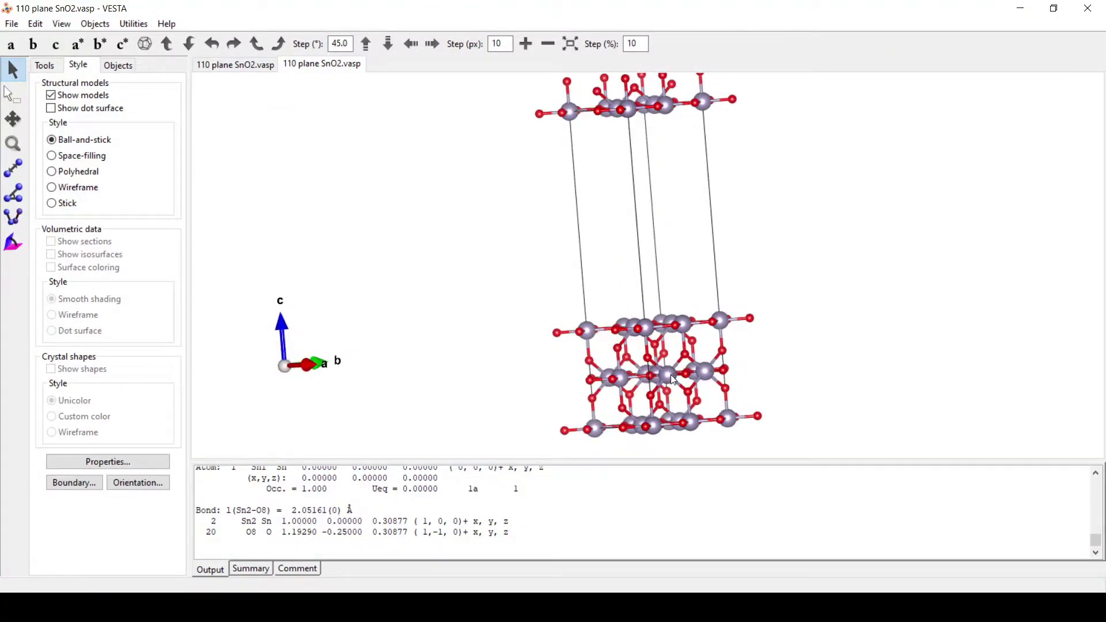
left_click(668, 376)
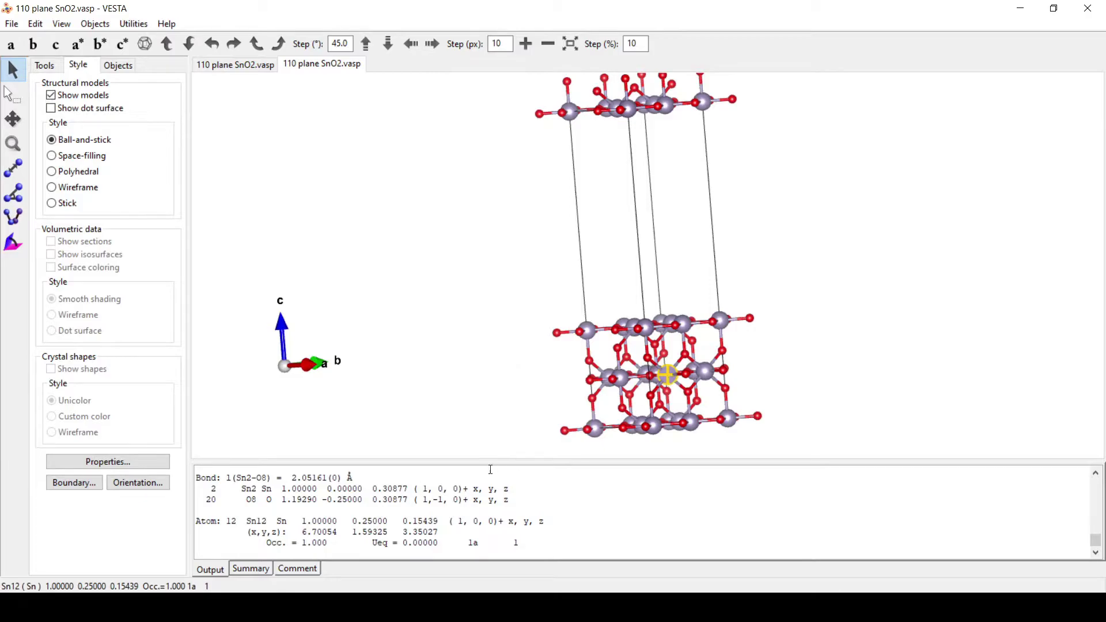
left_click_drag(440, 523, 398, 522)
left_click_drag(822, 422, 746, 430)
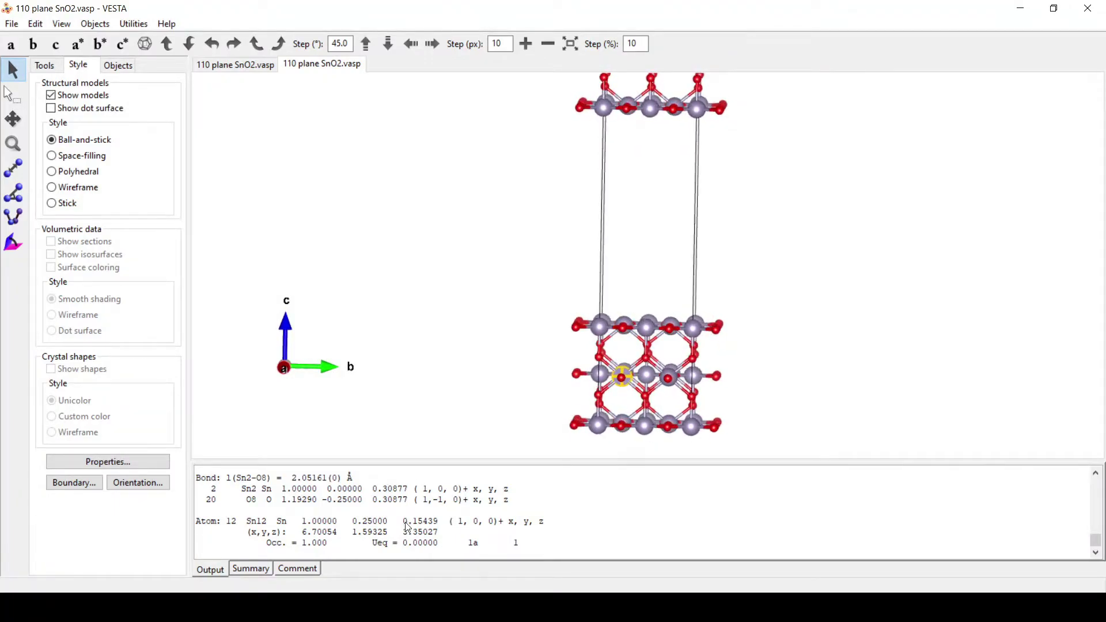
left_click_drag(404, 522, 437, 521)
Add a new atom to the slab's structure parameters with the symbol Ni and the label Ni1
left_click(35, 23)
mouse_move(83, 77)
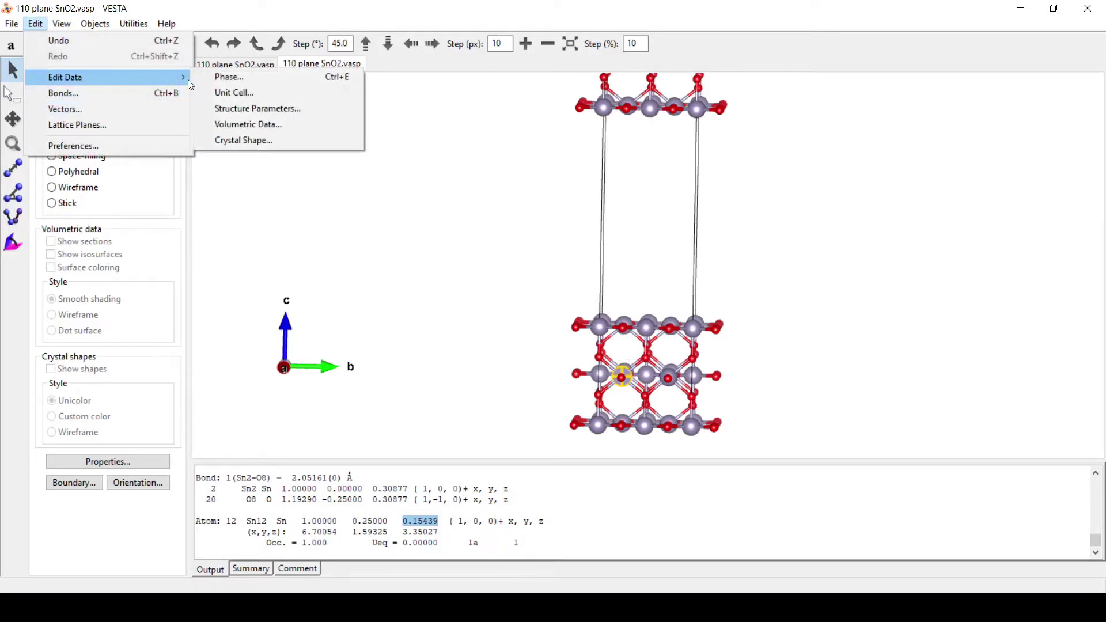
left_click(254, 109)
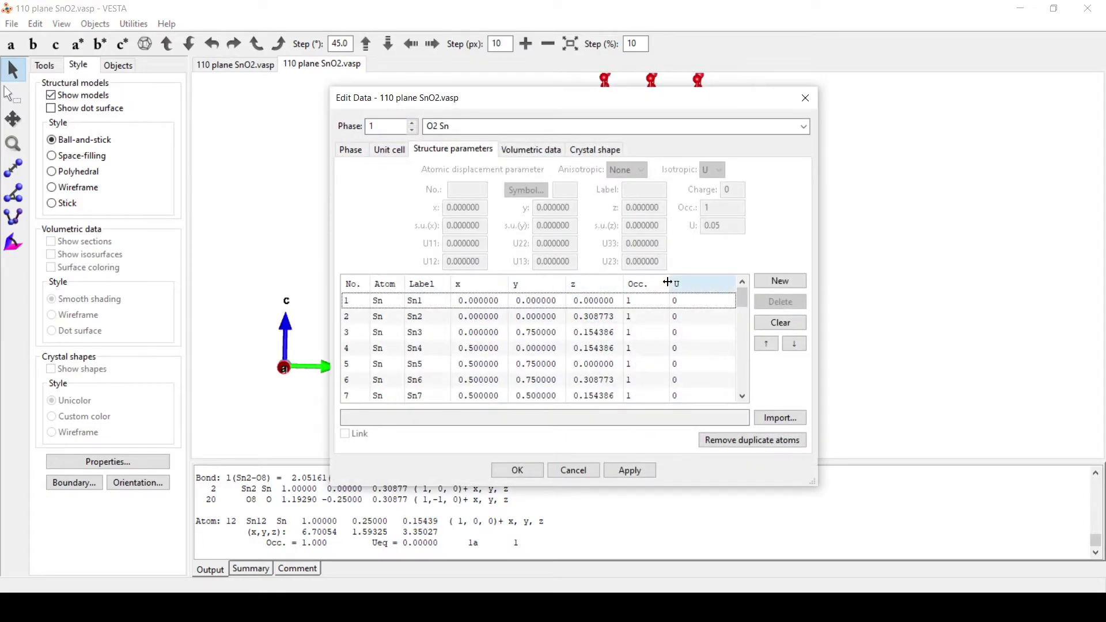
left_click(781, 281)
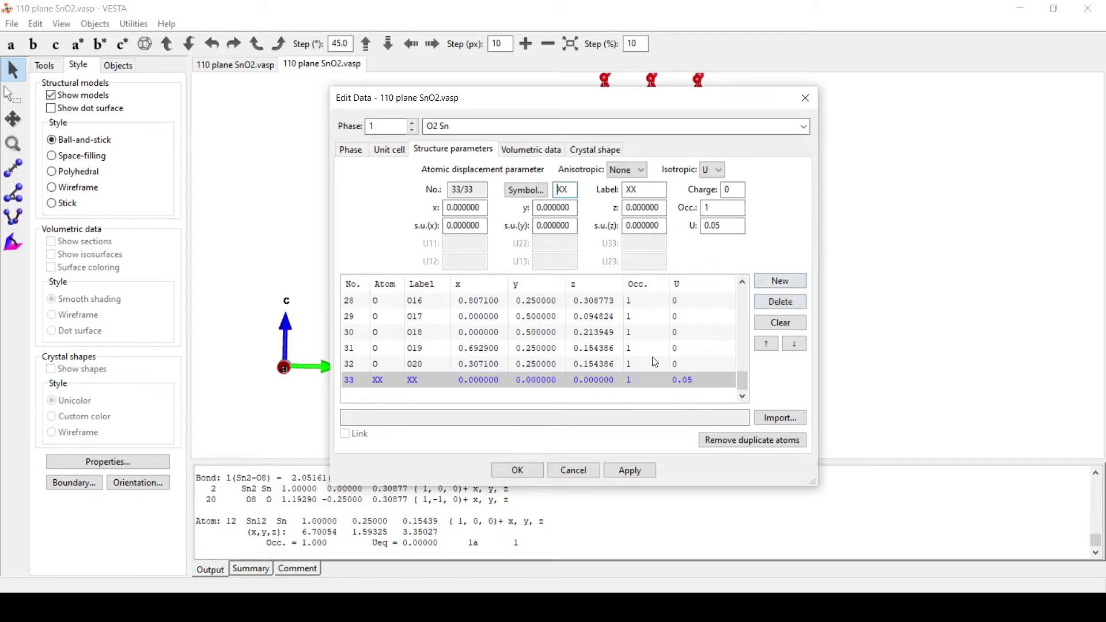
double_click(554, 194)
type("Ni")
key("Tab")
type("N")
left_click_drag(583, 111, 930, 112)
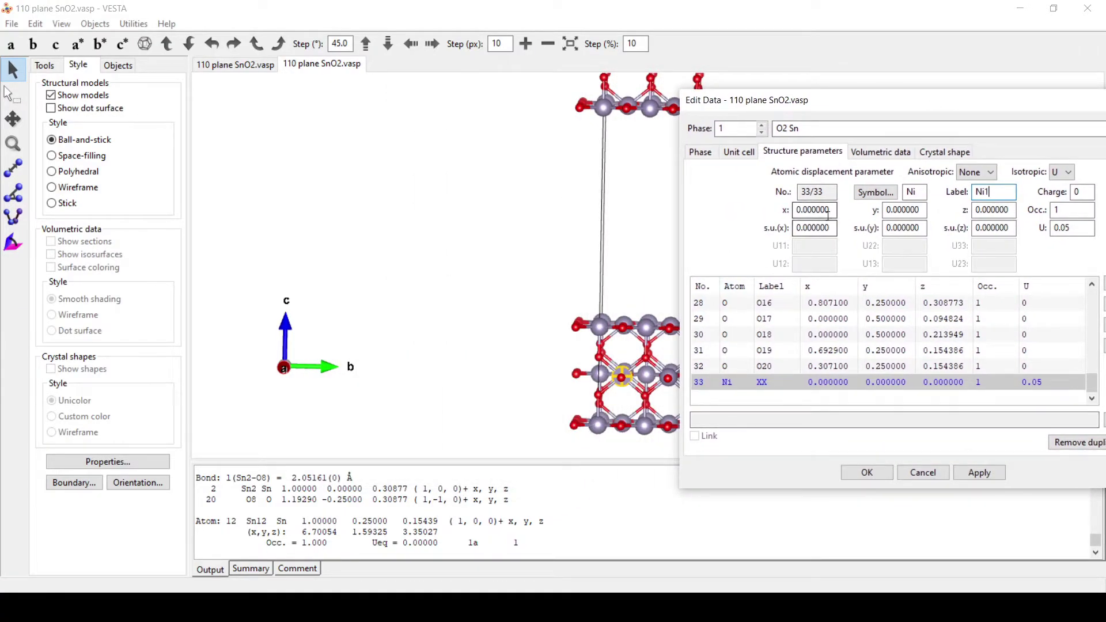
Set the Ni1 atom's fractional coordinates to x 0.75 and y 0.25
left_click_drag(804, 212, 807, 208)
type("75")
left_click_drag(897, 210, 901, 210)
type("25")
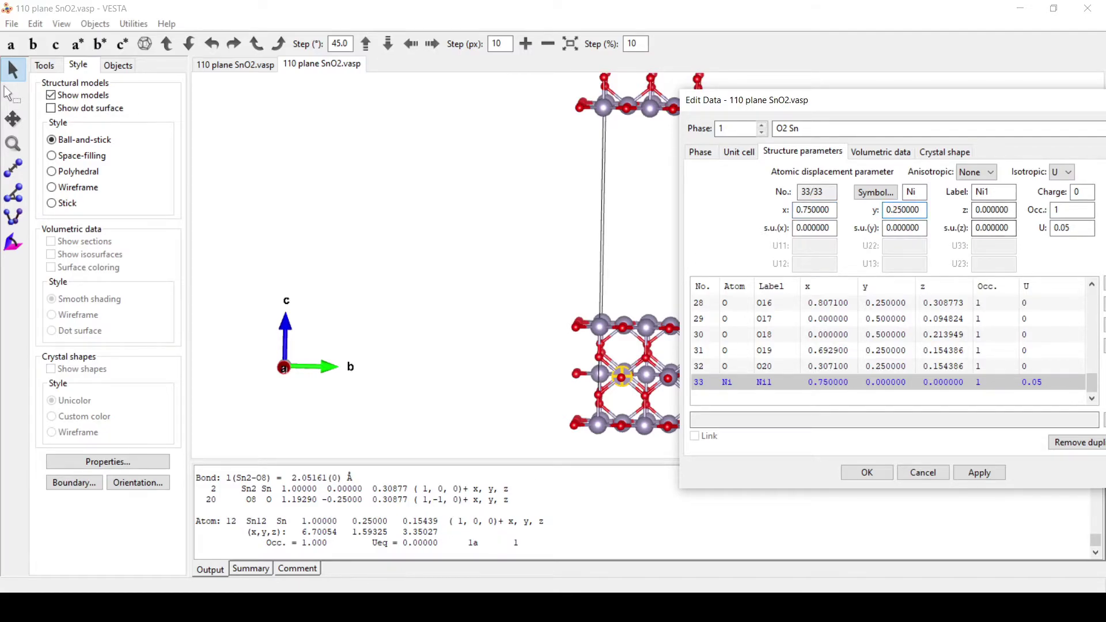
Copy the z coordinate of the Sn12 atom and compute 0.15439 ÷ 2 + 0.15439 in Calculator
double_click(404, 522)
key("ctrl+c")
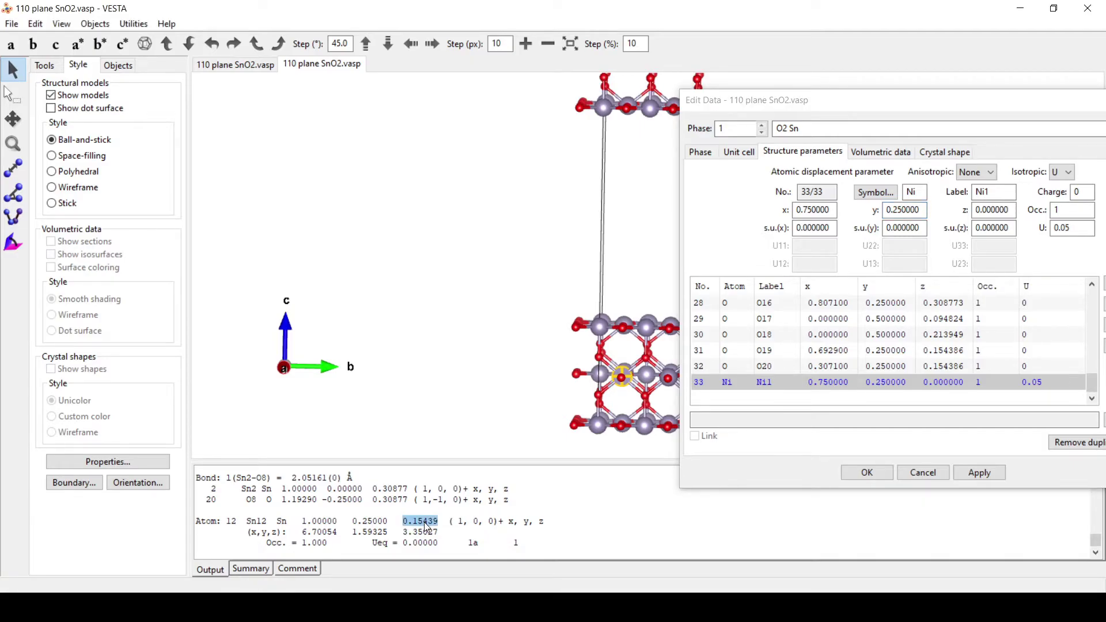
key("alt+Tab")
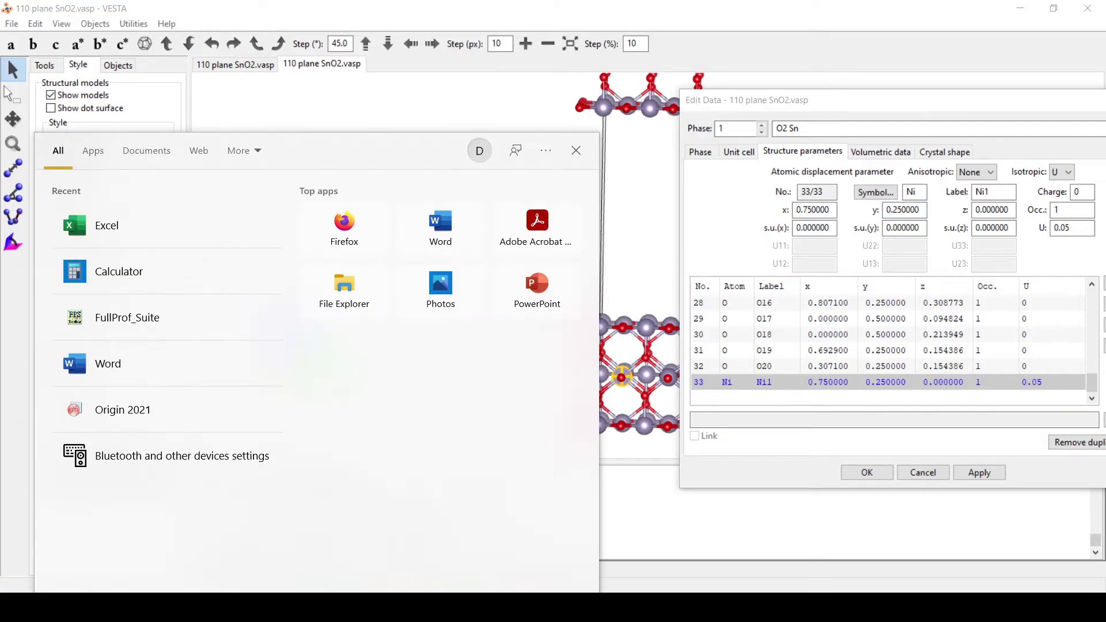
type("cal")
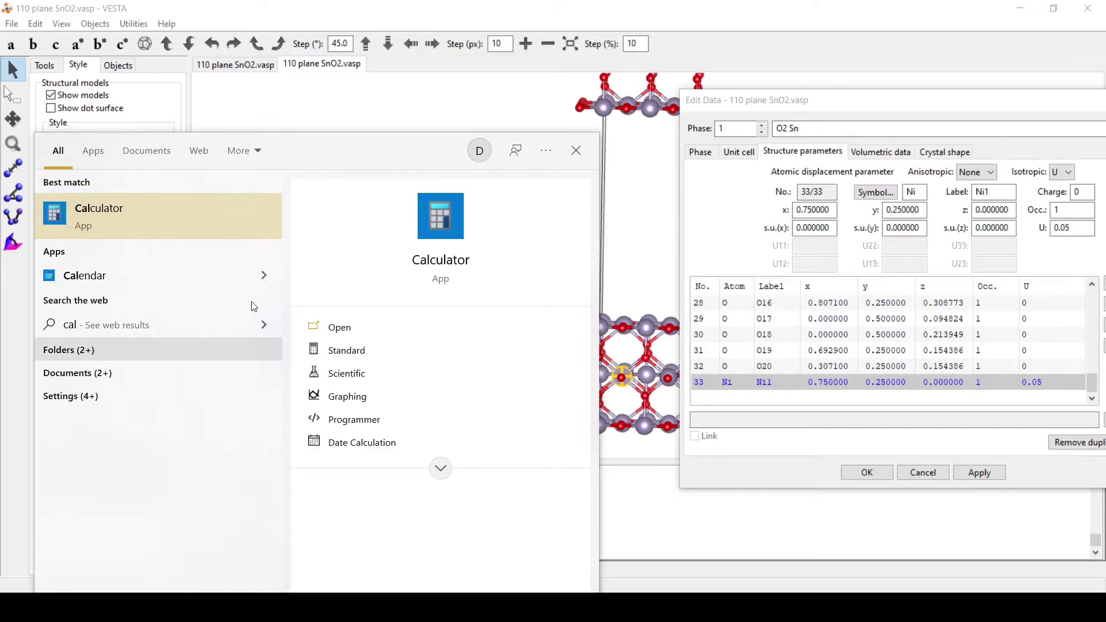
left_click(198, 215)
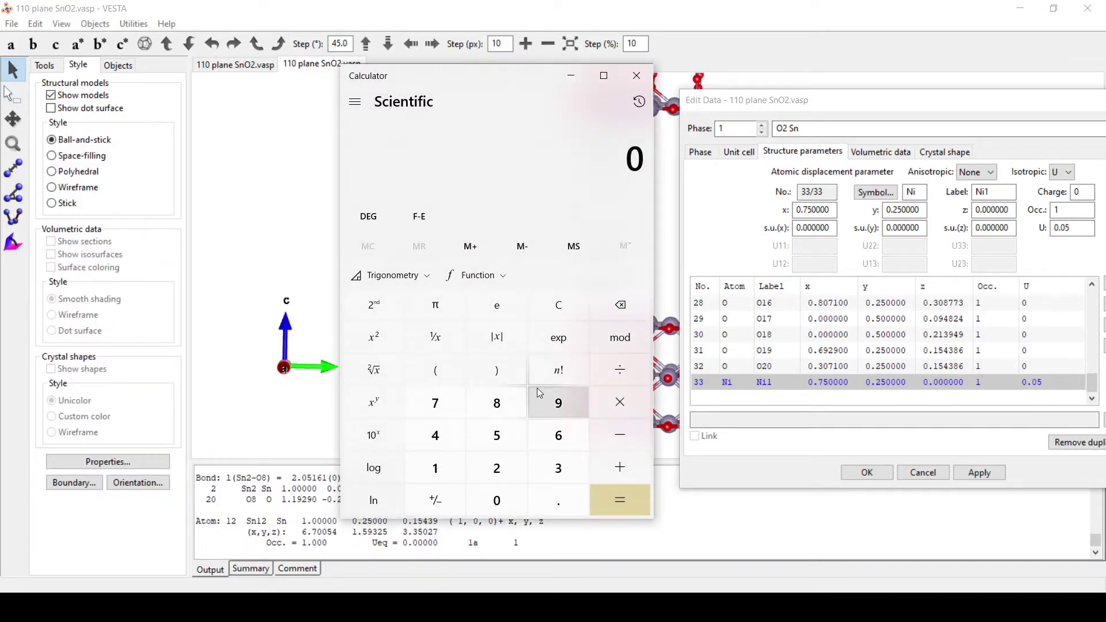
key("ctrl+v")
left_click(620, 370)
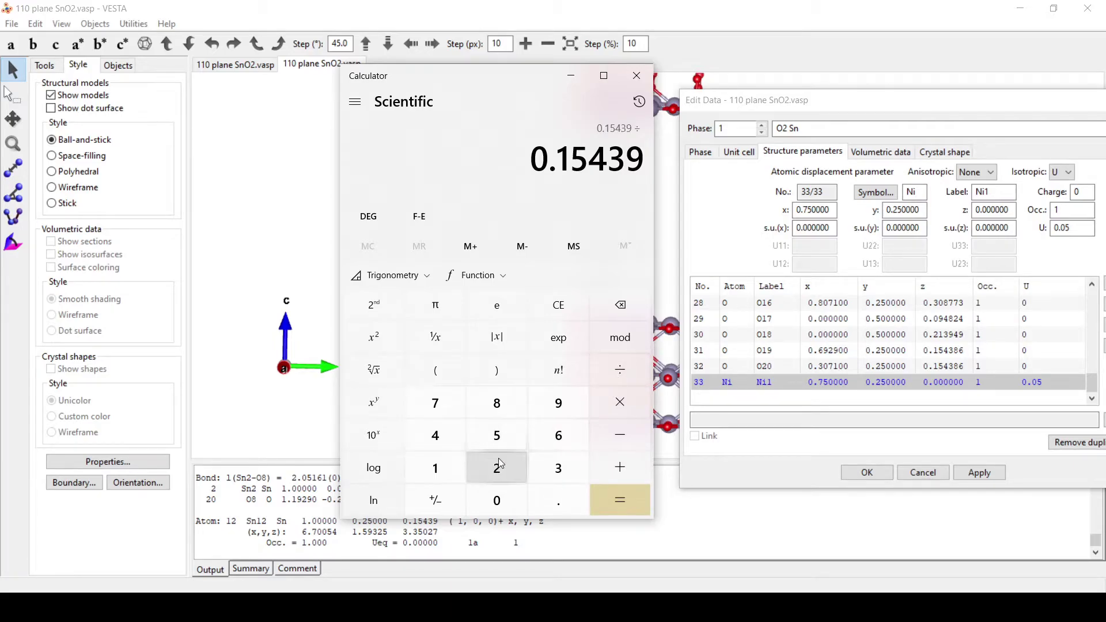
left_click(499, 464)
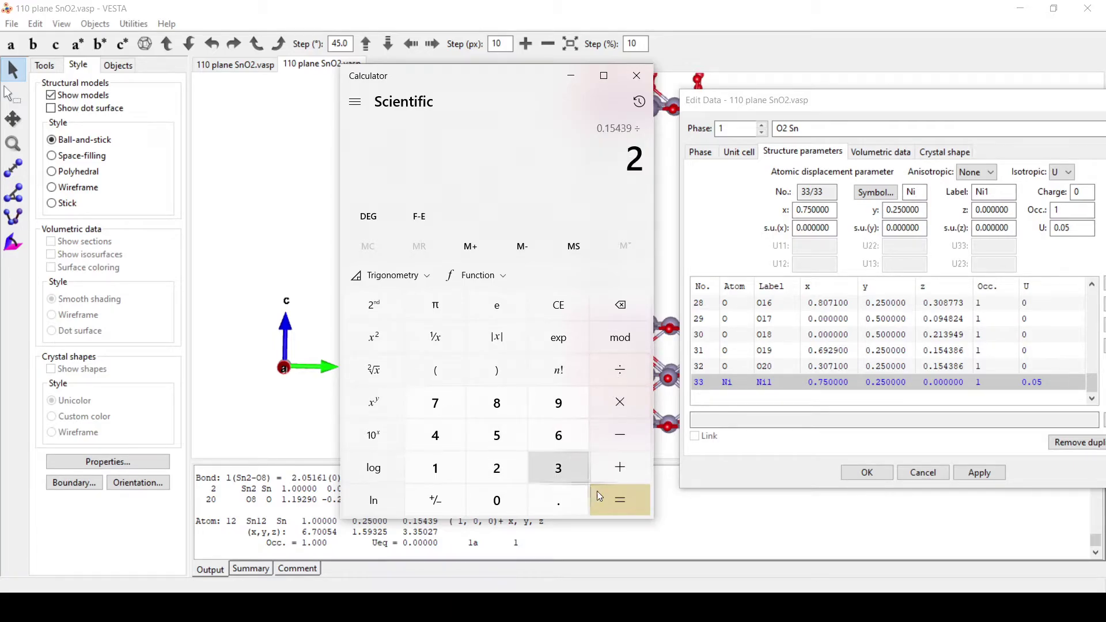
left_click(625, 471)
key("ctrl+v")
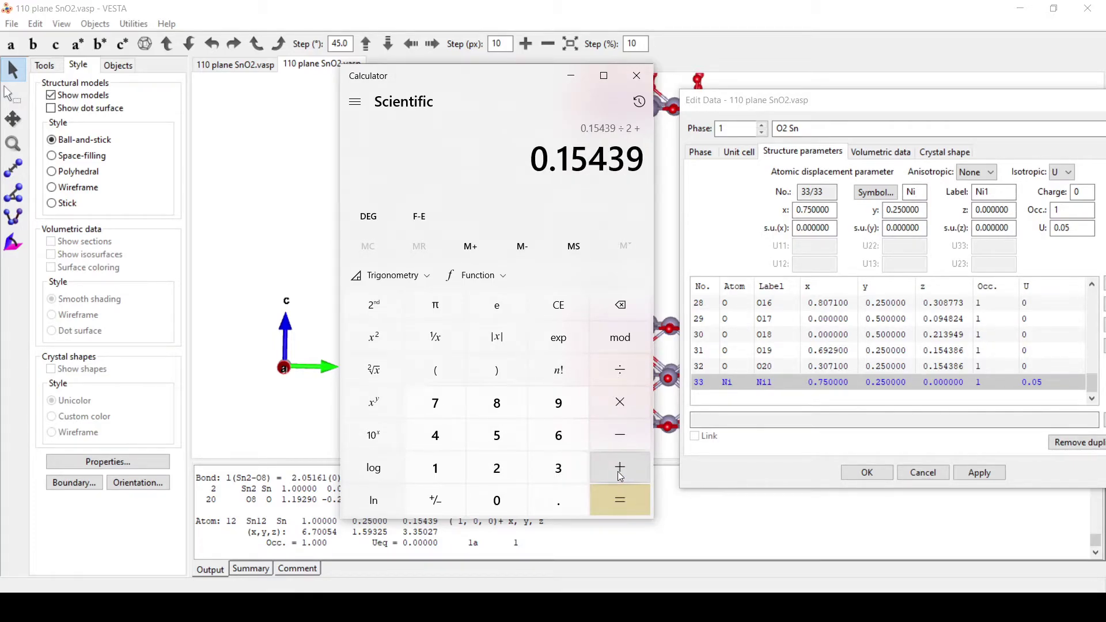
left_click(626, 506)
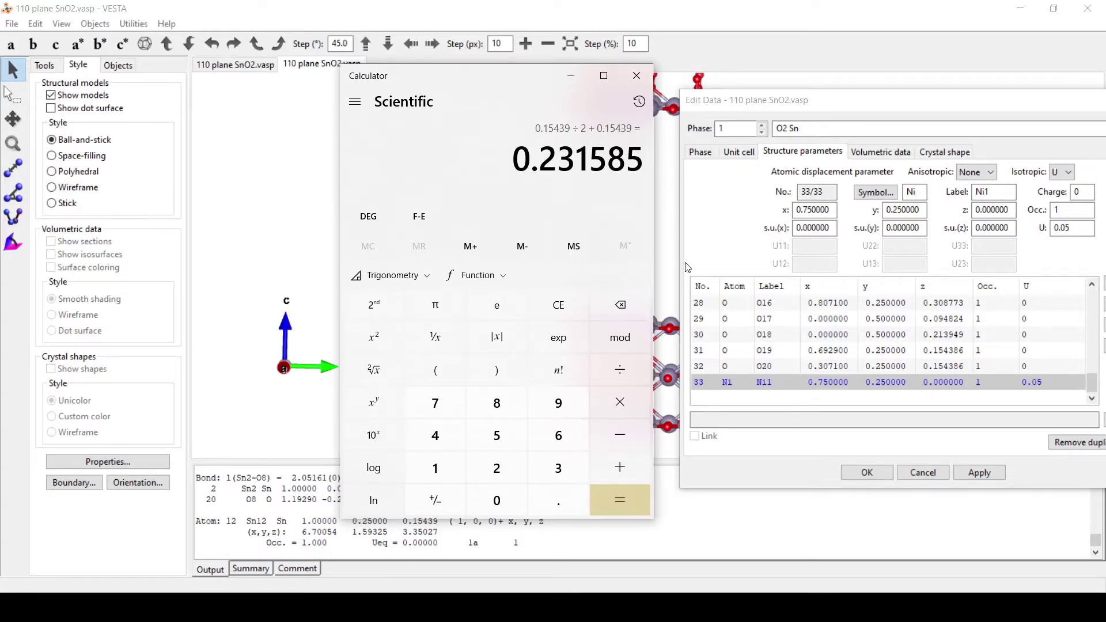
Copy the calculated value into the Ni1 atom's z coordinate in VESTA as 0.231585 and apply the structure changes
left_click_drag(525, 160, 637, 170)
key("ctrl+c")
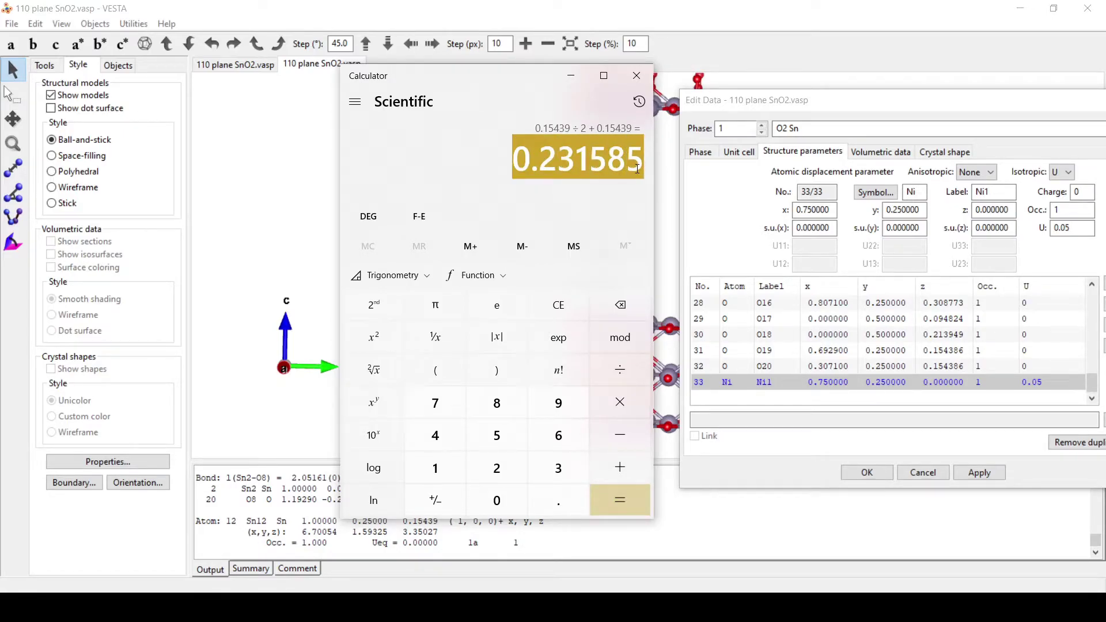
double_click(975, 209)
key("ctrl+v")
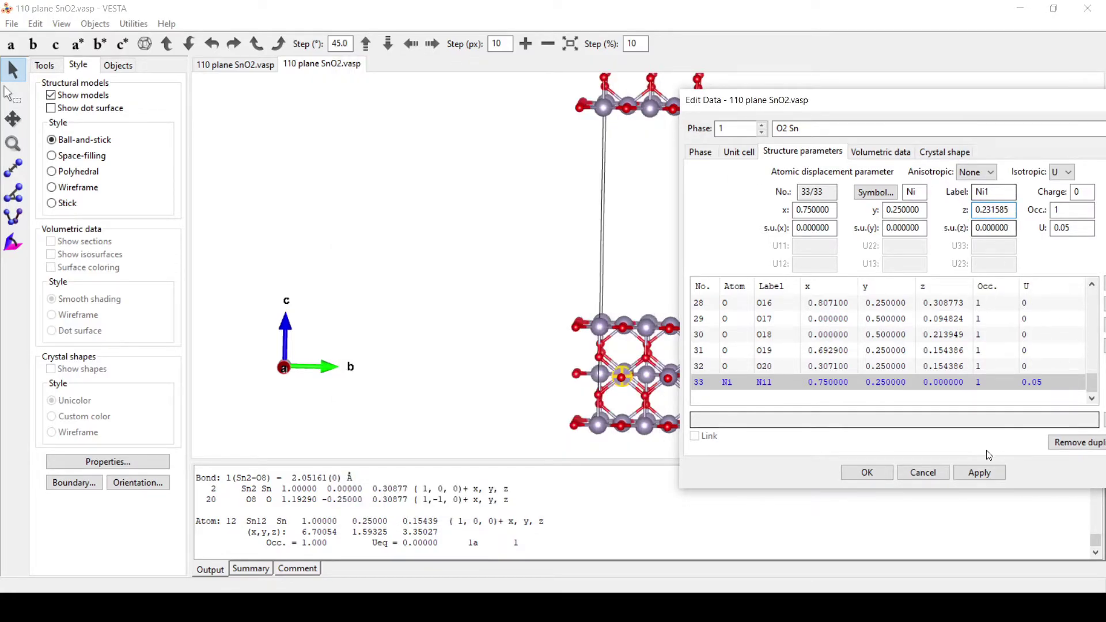
left_click(979, 472)
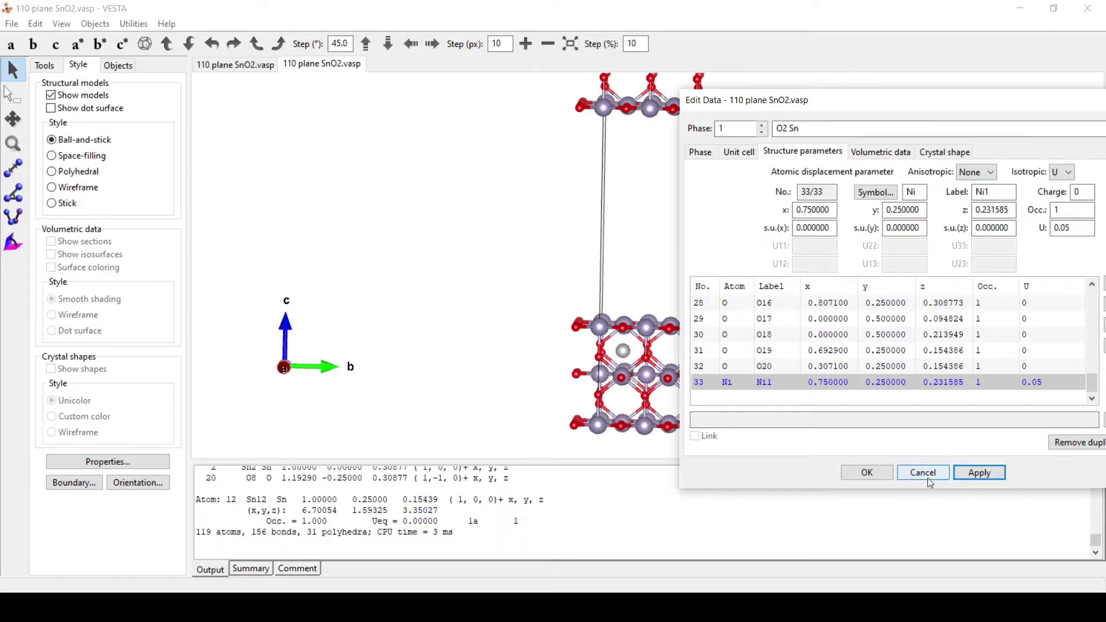
left_click(867, 473)
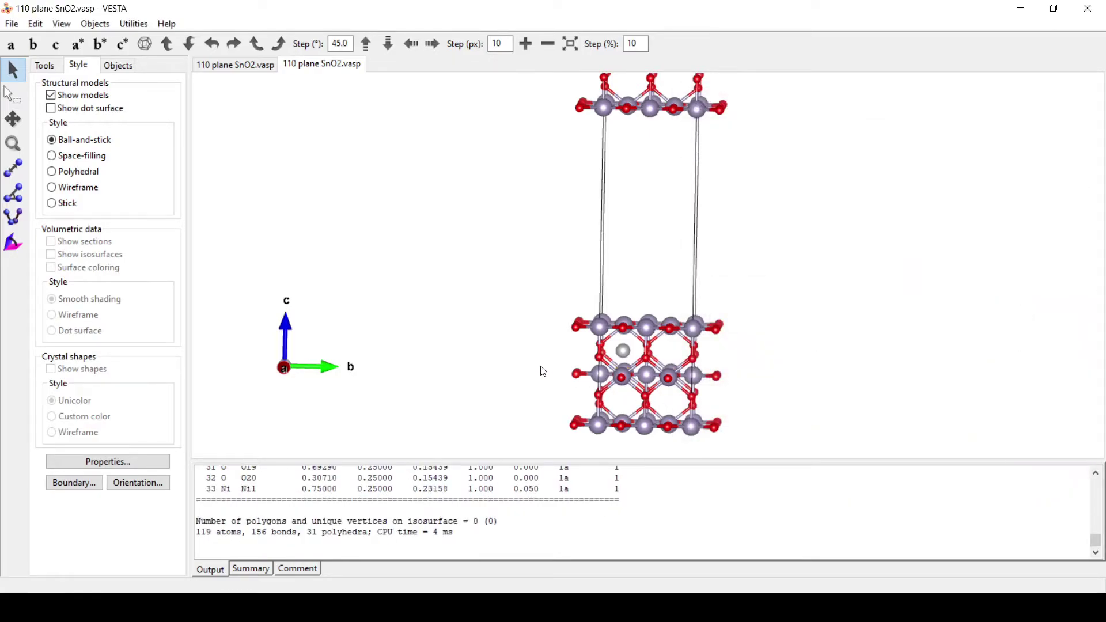
Change the display color of the Ni atom to bright green (0, 255, 0)
mouse_move(608, 374)
left_mouse_down()
mouse_move(736, 368)
mouse_move(795, 380)
mouse_move(599, 383)
left_mouse_up()
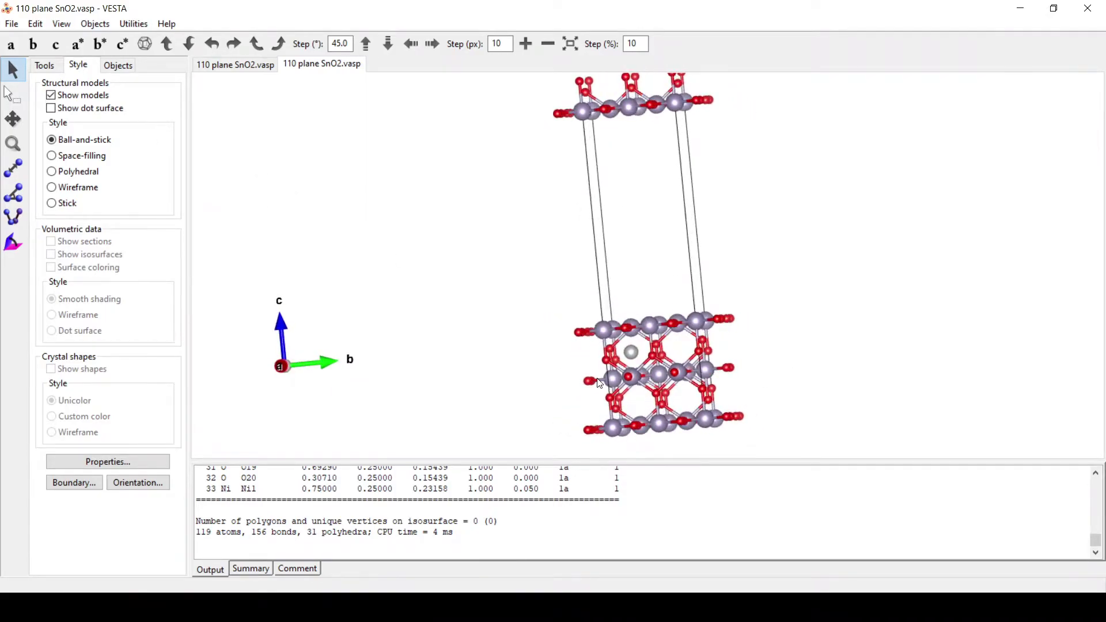
left_click(107, 461)
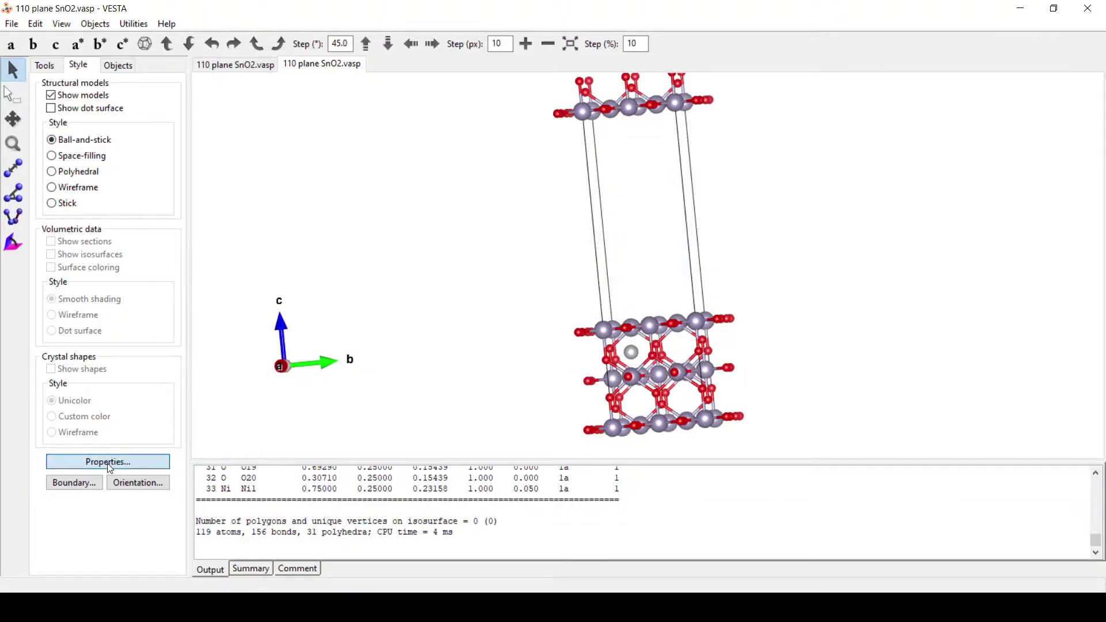
left_click(65, 36)
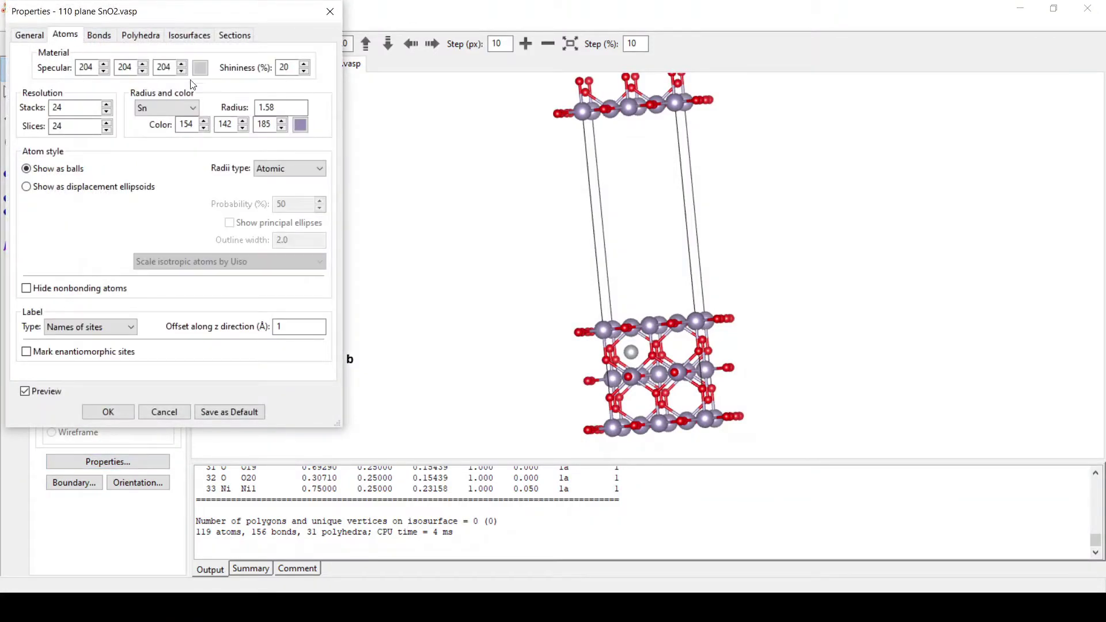
left_click(167, 108)
left_click(163, 143)
left_click(300, 125)
left_click(62, 98)
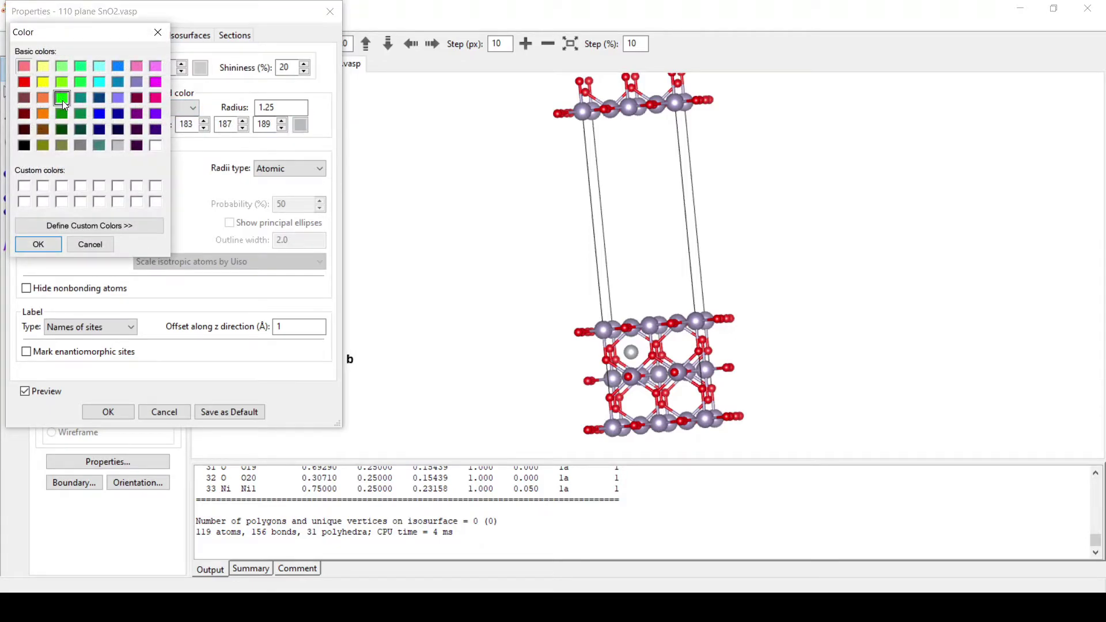
left_click(38, 244)
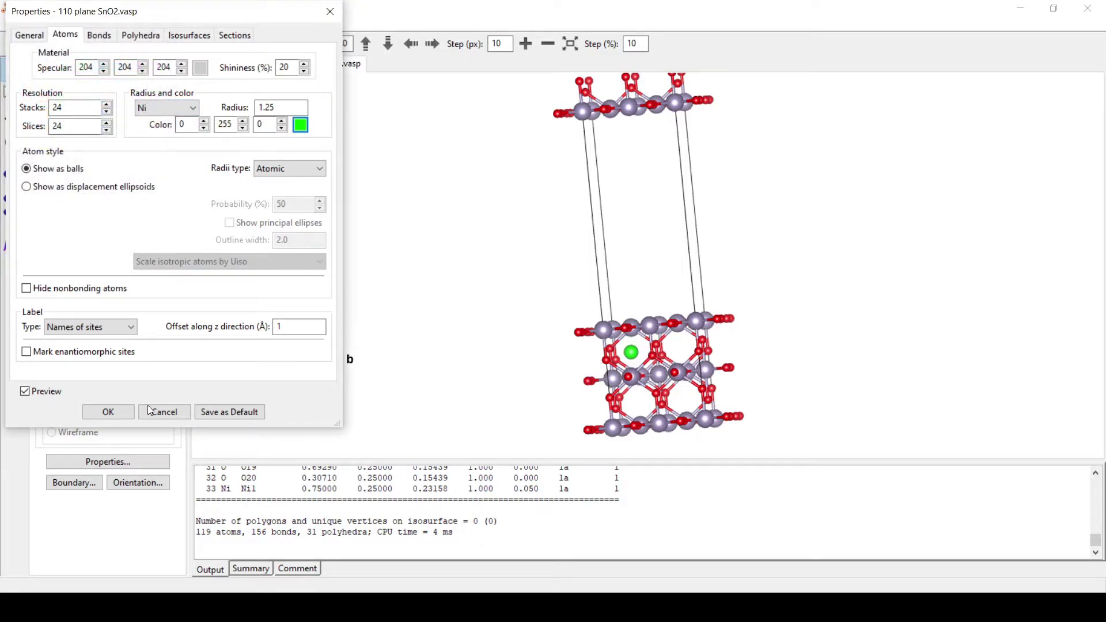
left_click(108, 412)
Extend the displayed boundary along y to the range -1 to 2 and view the repeated Ni positions
left_click_drag(506, 349, 513, 295)
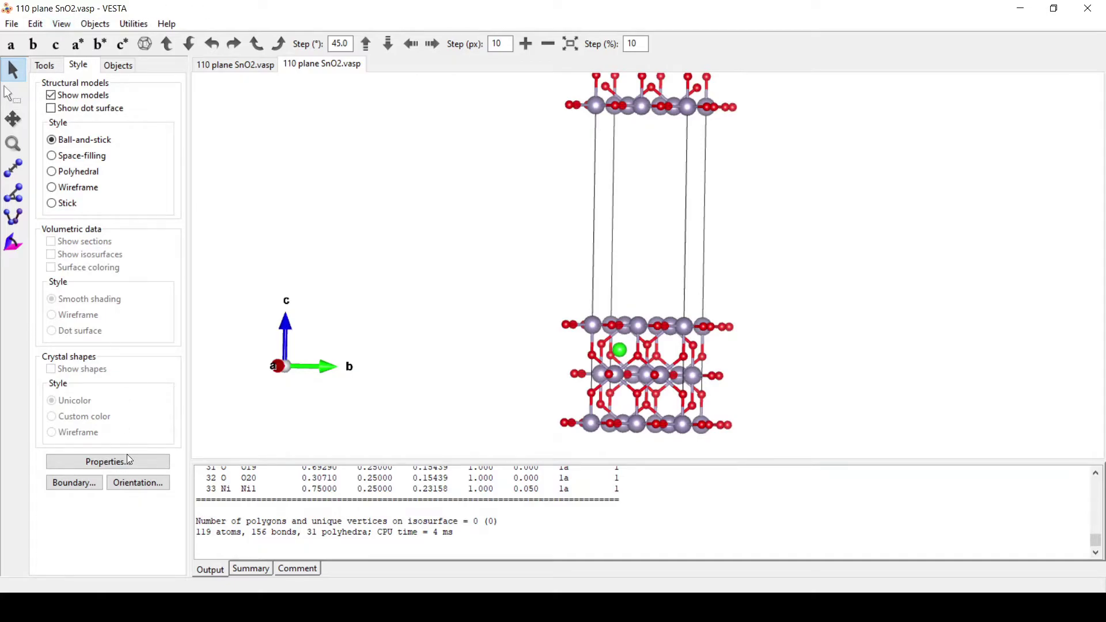
left_click(74, 483)
key("Tab")
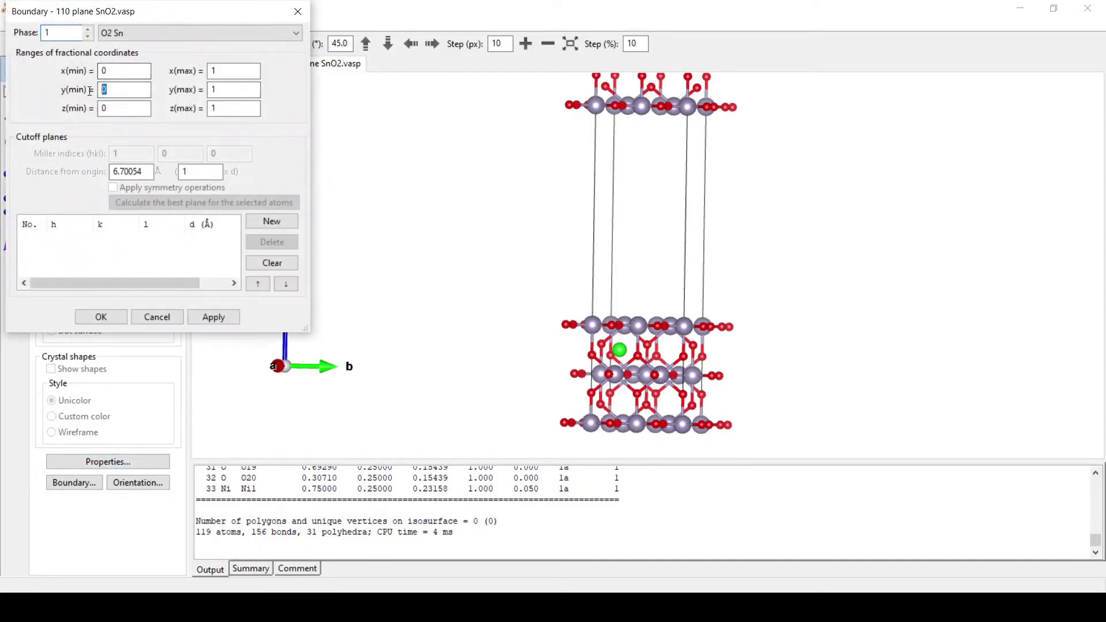
type("-1")
left_click(219, 89)
double_click(218, 89)
type("2")
left_click(223, 318)
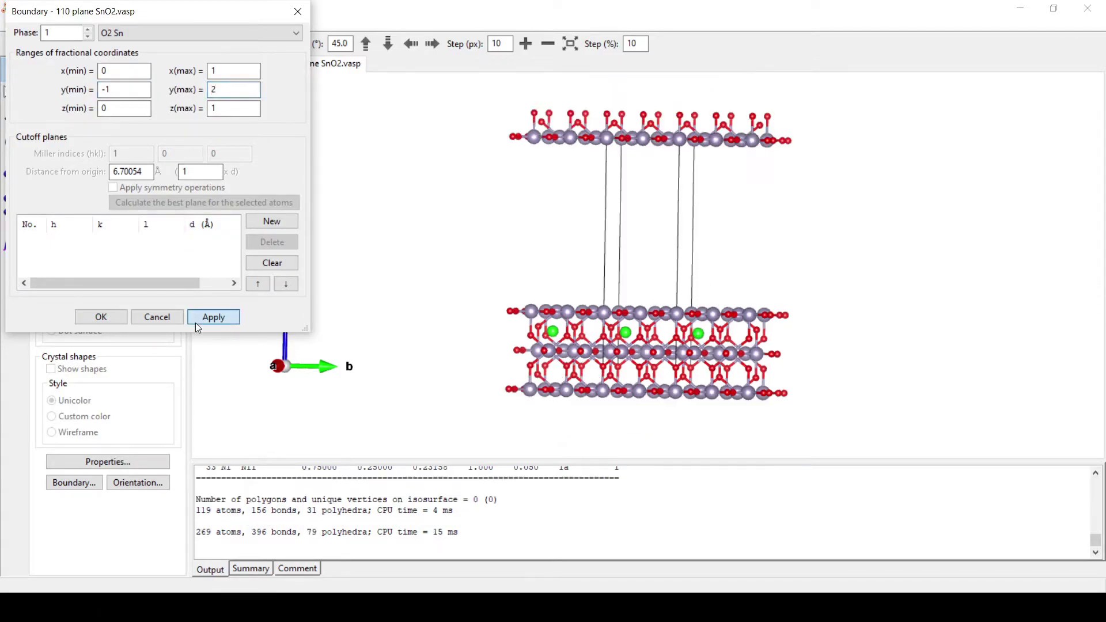
left_click(94, 319)
mouse_move(376, 294)
left_mouse_down()
mouse_move(718, 305)
mouse_move(363, 304)
mouse_move(827, 305)
mouse_move(412, 296)
mouse_move(394, 285)
left_mouse_up()
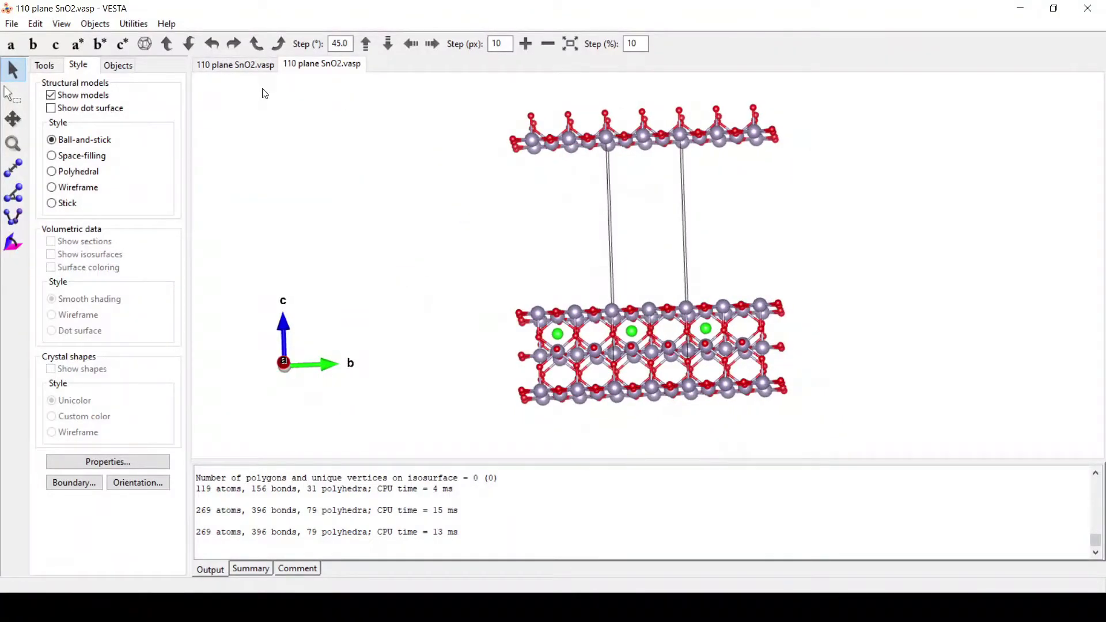
Restore the displayed y boundary to the range 0 to 1 and inspect the single cell from several angles
left_click(87, 480)
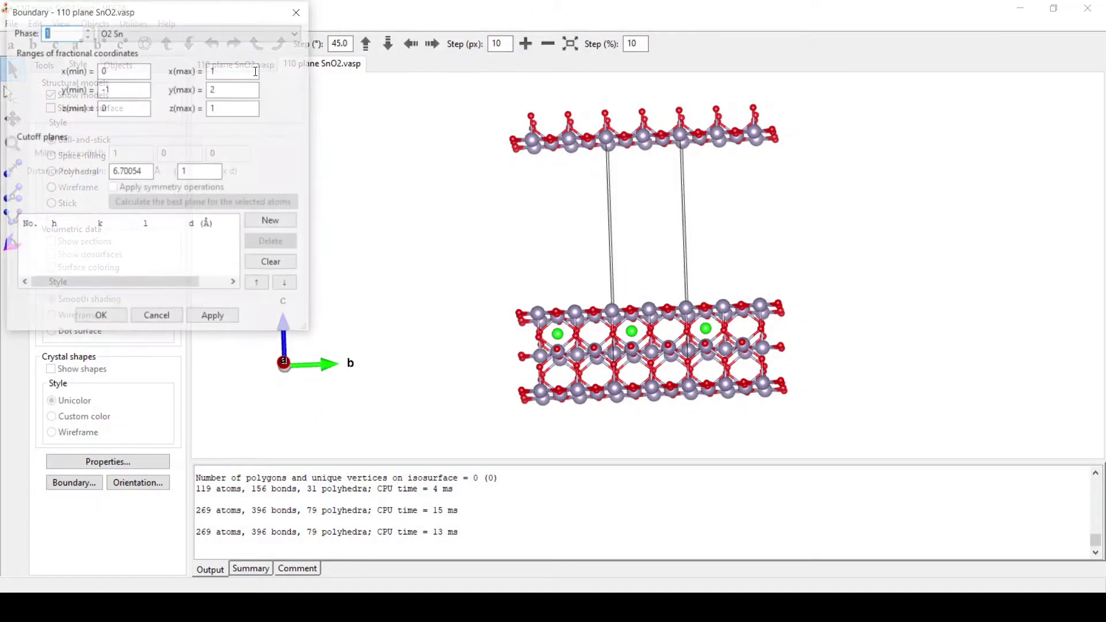
left_click_drag(114, 89, 84, 89)
type("0.")
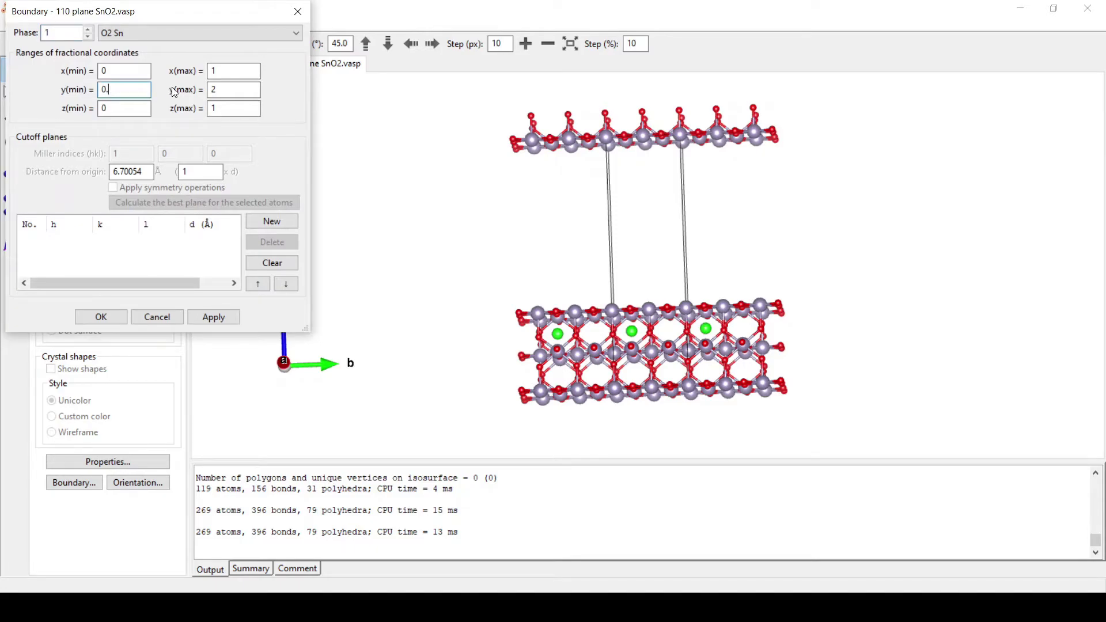
key("BackSpace")
left_click_drag(231, 87, 207, 90)
type("1")
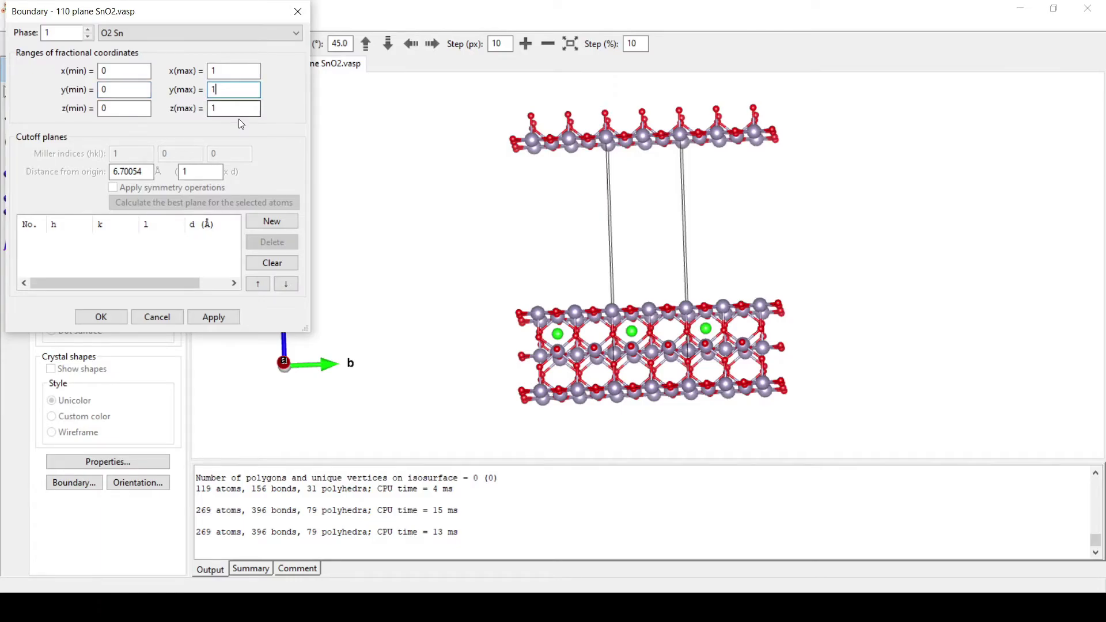
left_click(209, 318)
left_click(108, 319)
left_click_drag(388, 284, 787, 266)
left_click_drag(739, 271, 407, 269)
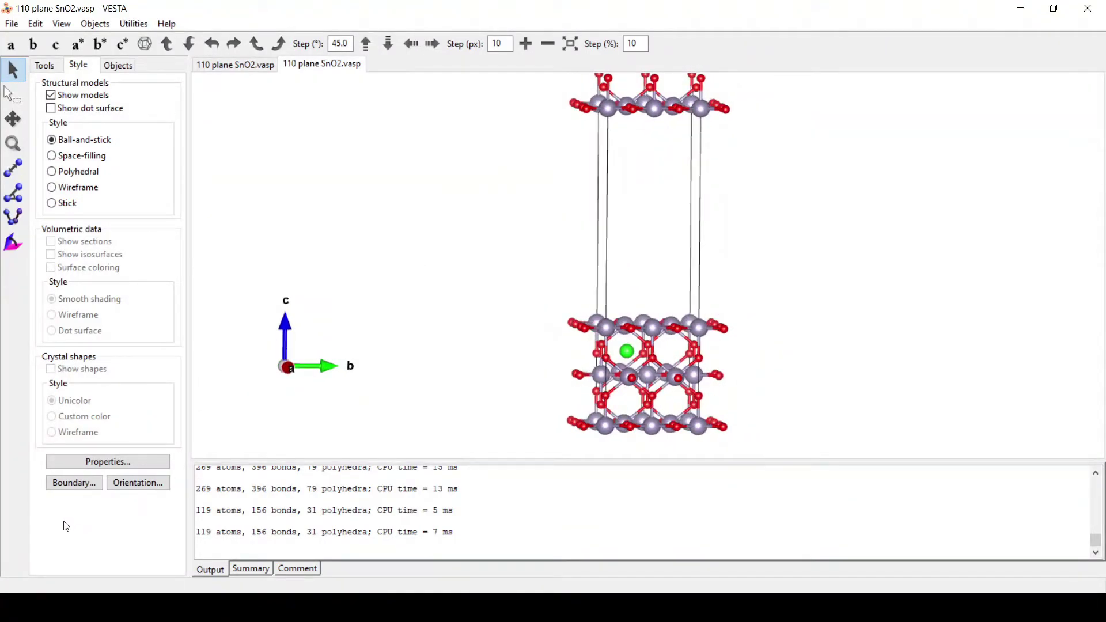
Delete the added Ni1 atom, site 33, from the structure parameters and apply the change
left_click(38, 26)
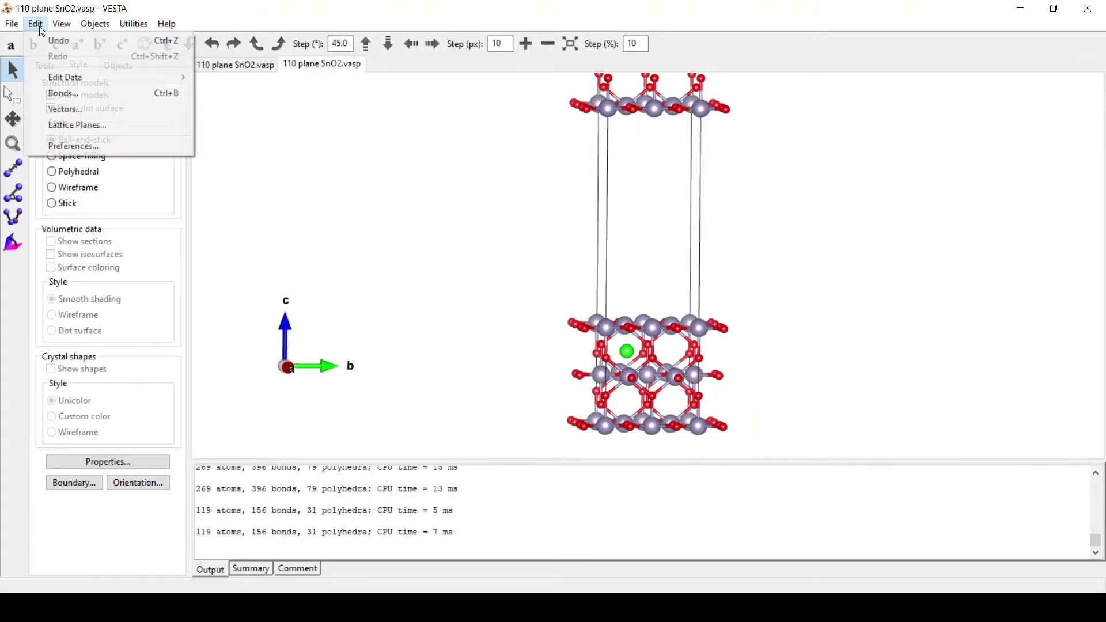
mouse_move(77, 77)
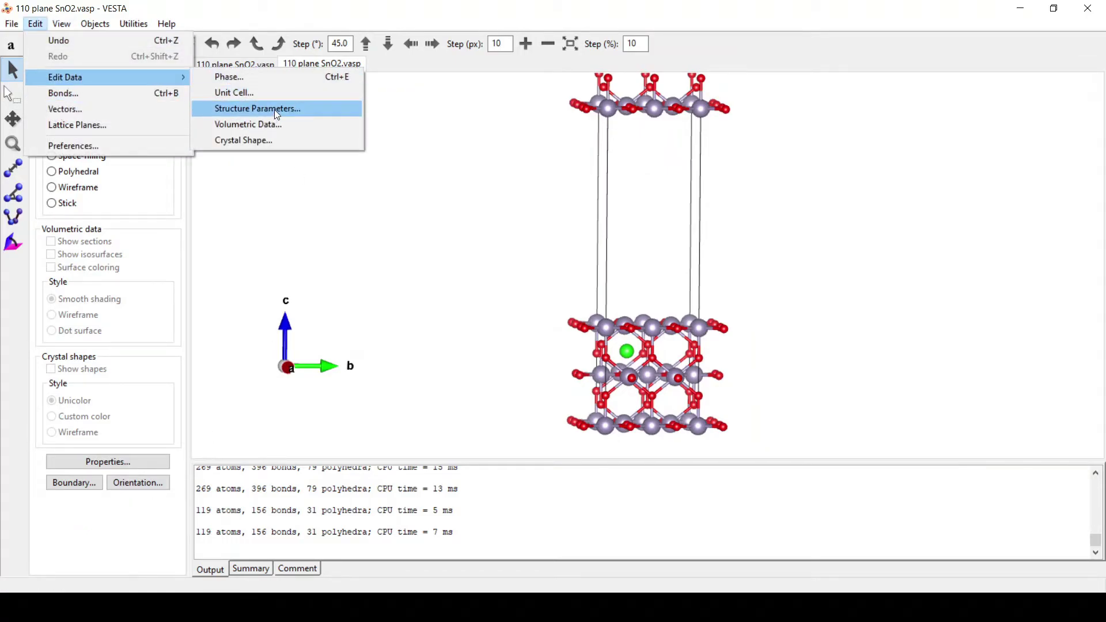
left_click(275, 108)
left_click_drag(886, 109, 552, 122)
left_click_drag(758, 311, 756, 396)
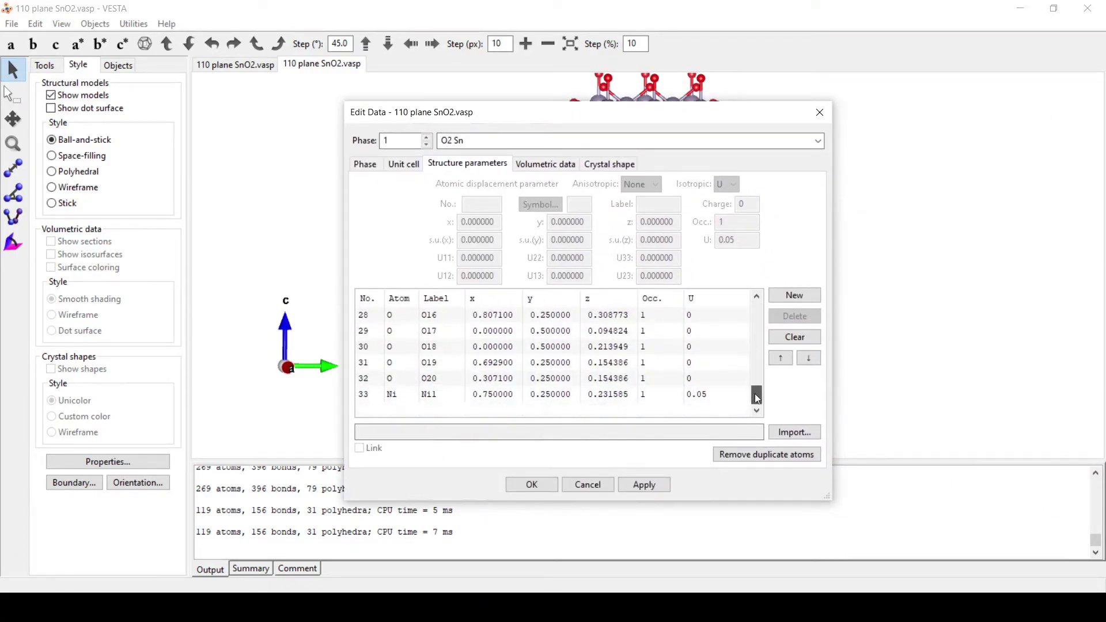
left_click(625, 397)
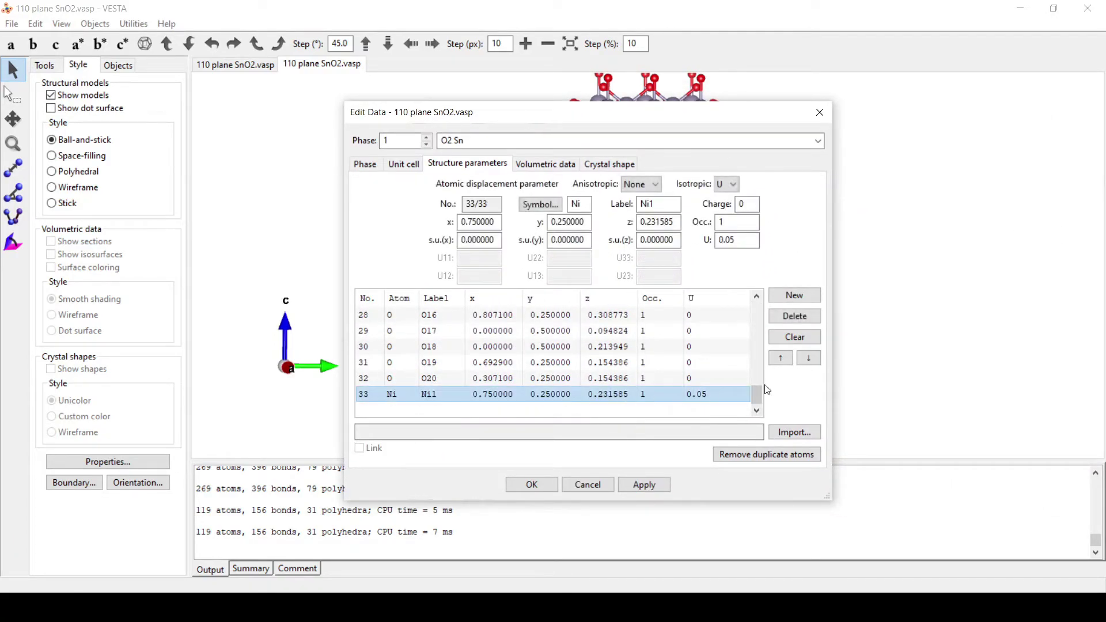
left_click(809, 316)
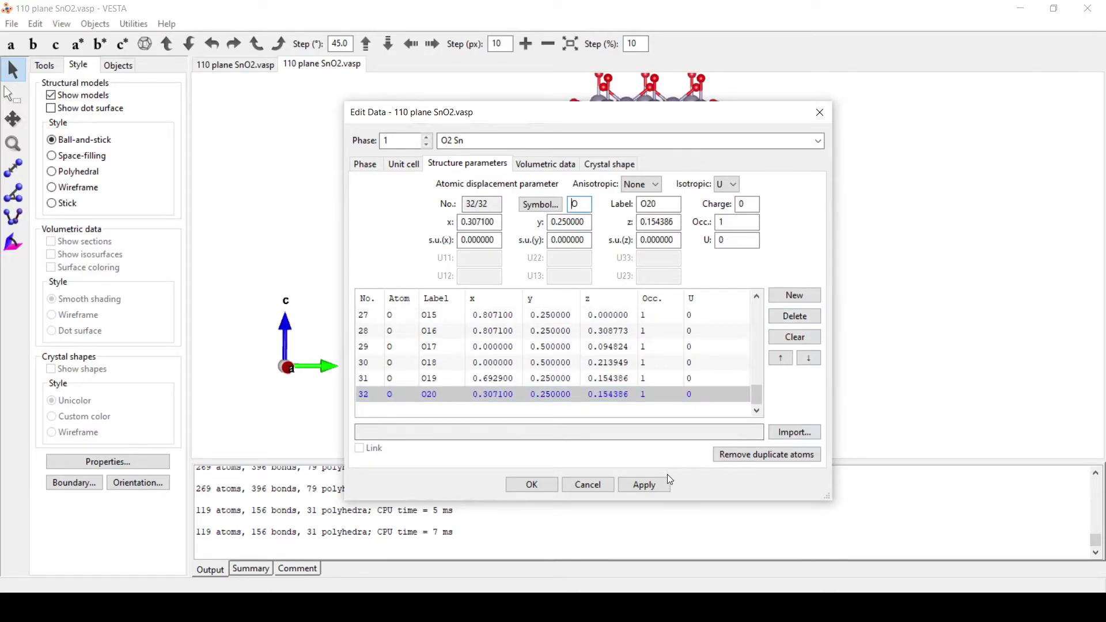
left_click(642, 484)
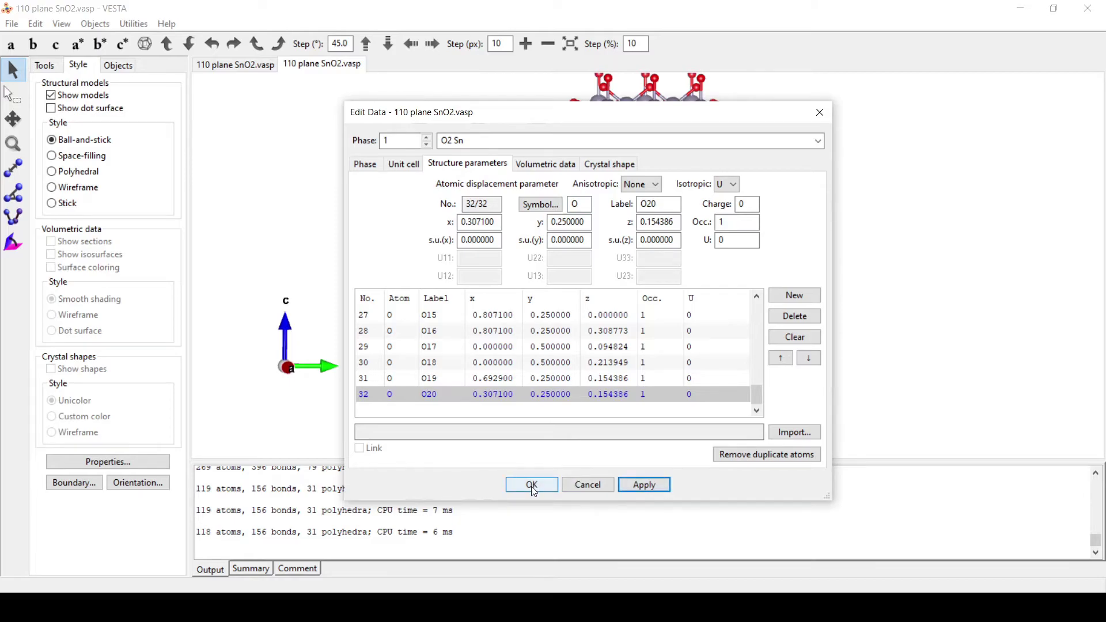
left_click(531, 486)
Rotate the slab and pick a Sn–O bond in its middle layer to identify the Sn atom's site label
left_click_drag(748, 402, 653, 415)
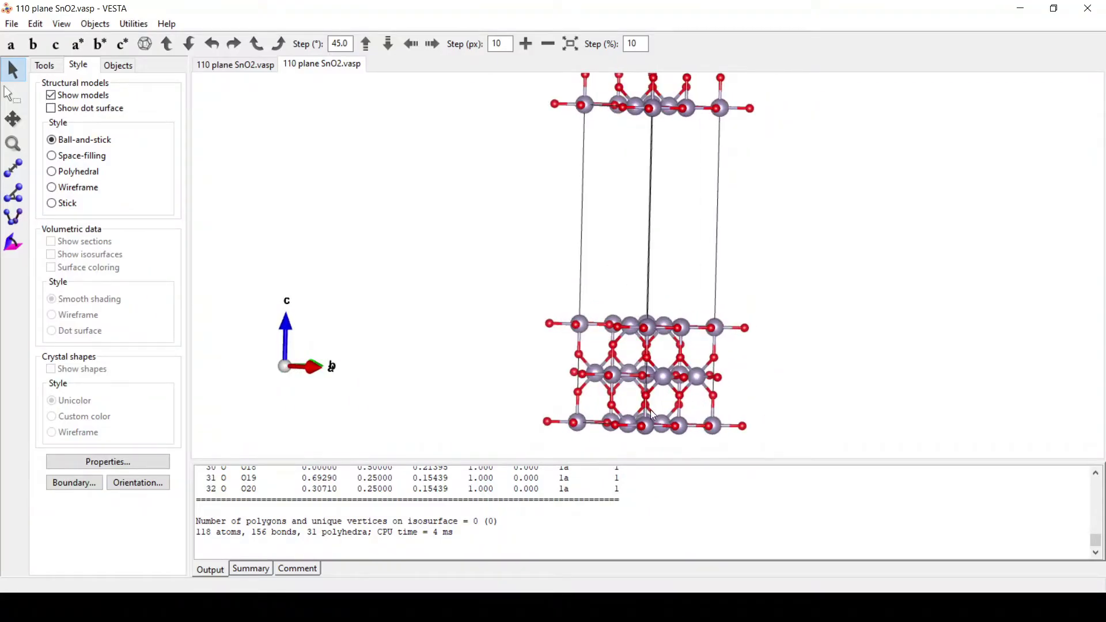
left_click(667, 382)
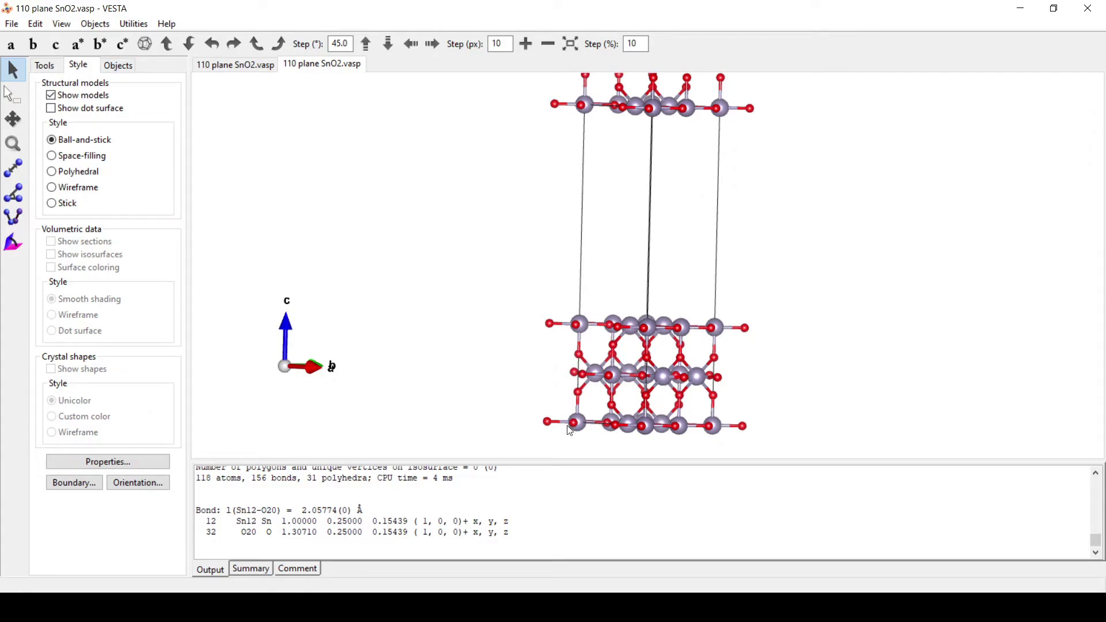
left_click_drag(236, 524, 266, 522)
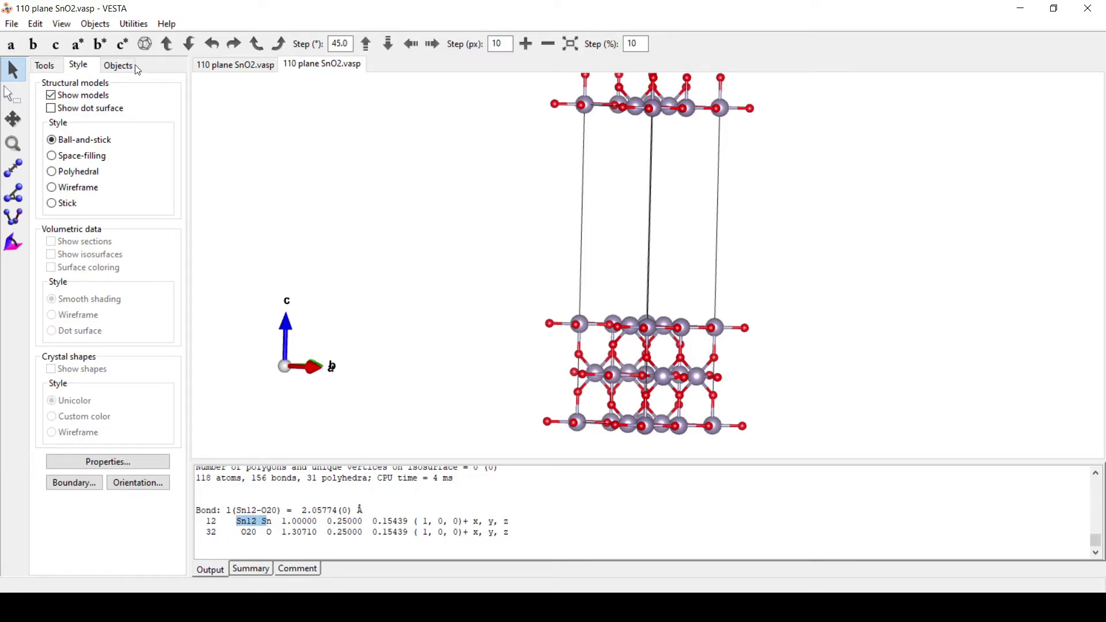
Substitute the Sn12 site with nickel by setting its element symbol to Ni in the structure parameters
left_click(36, 26)
mouse_move(81, 78)
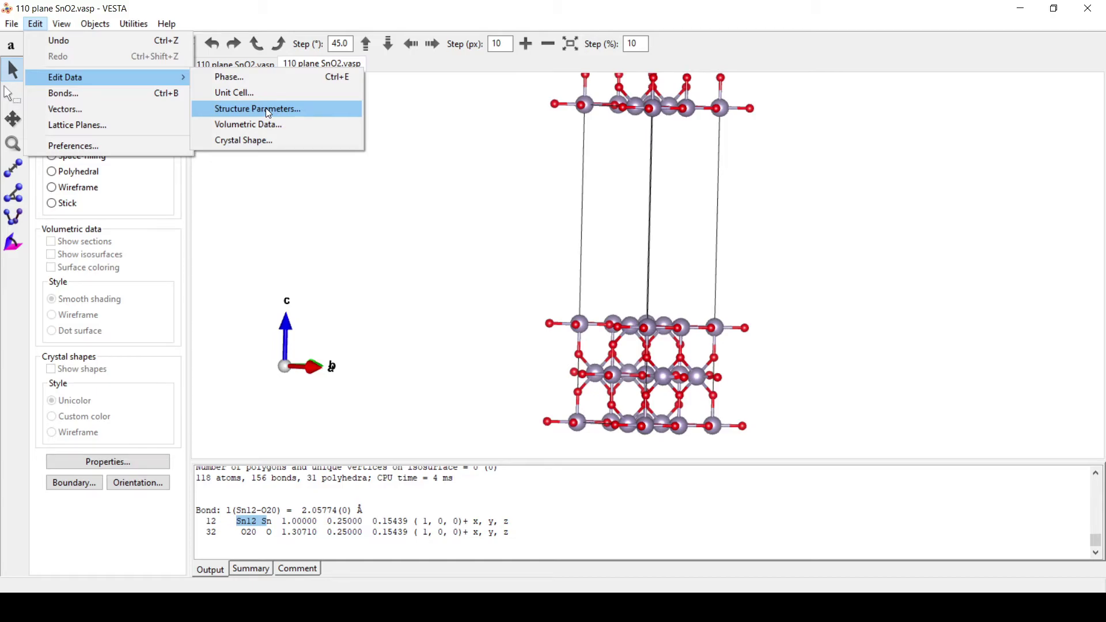
left_click(267, 109)
scroll(492, 410, "down", 2)
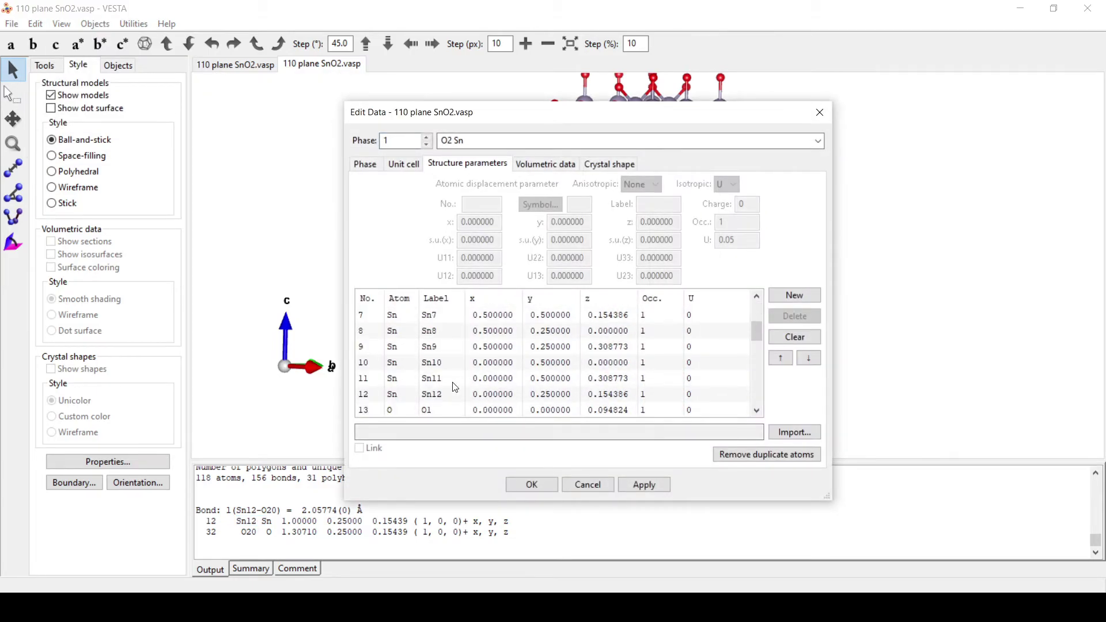
left_click(438, 392)
left_click(579, 204)
double_click(579, 204)
type("Ni")
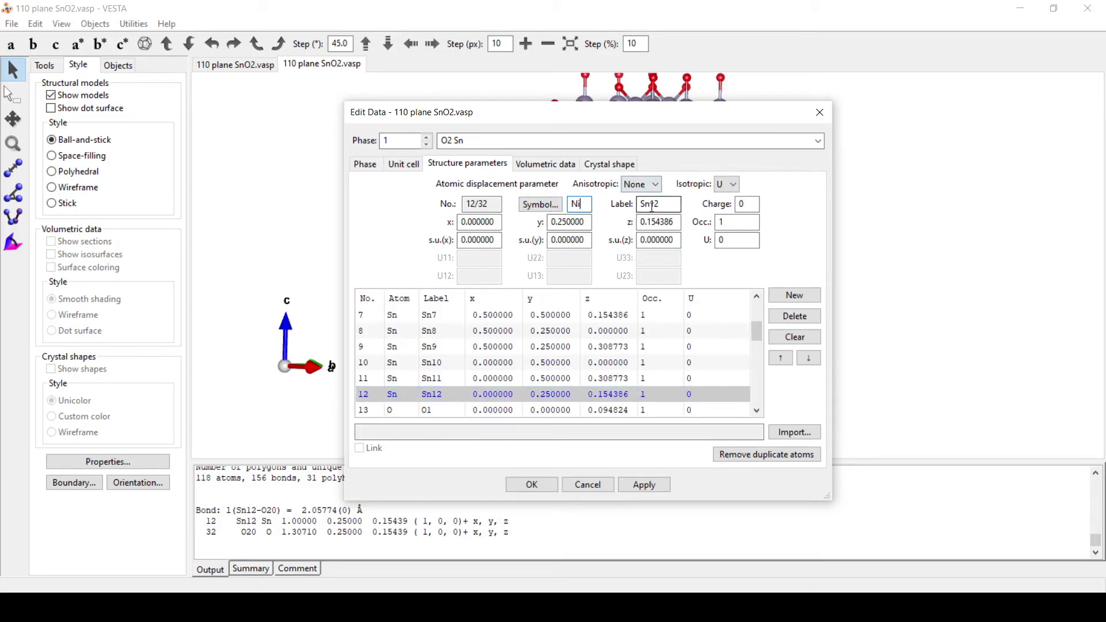
Relabel the substituted site 12 as Ni1, apply the structure change and view the slab
left_click_drag(640, 204, 649, 205)
key("BackSpace")
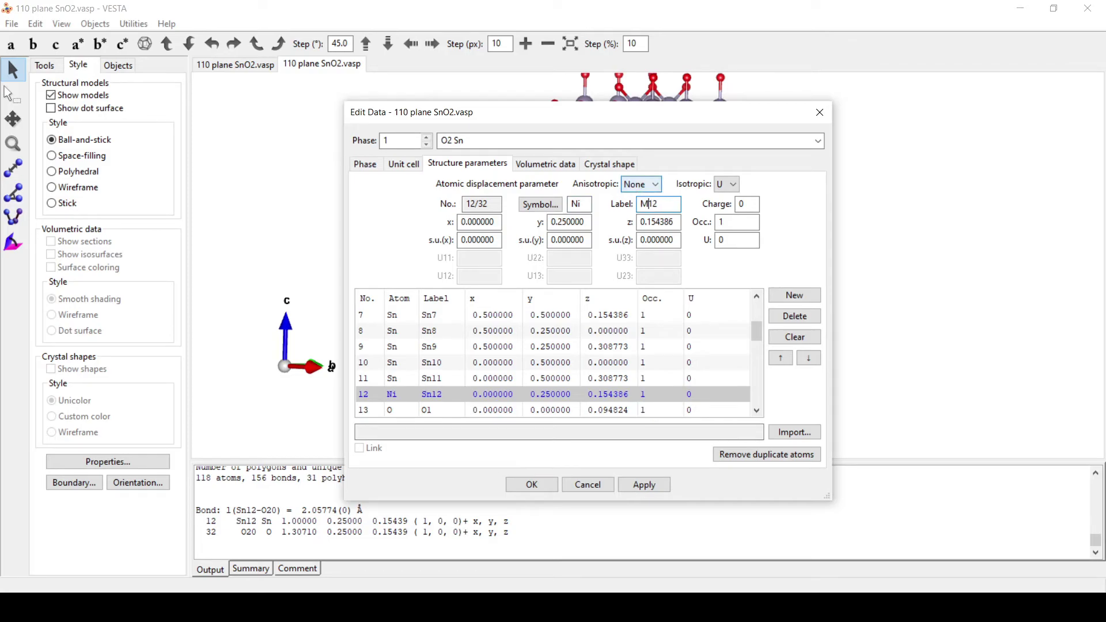
type("Ni1")
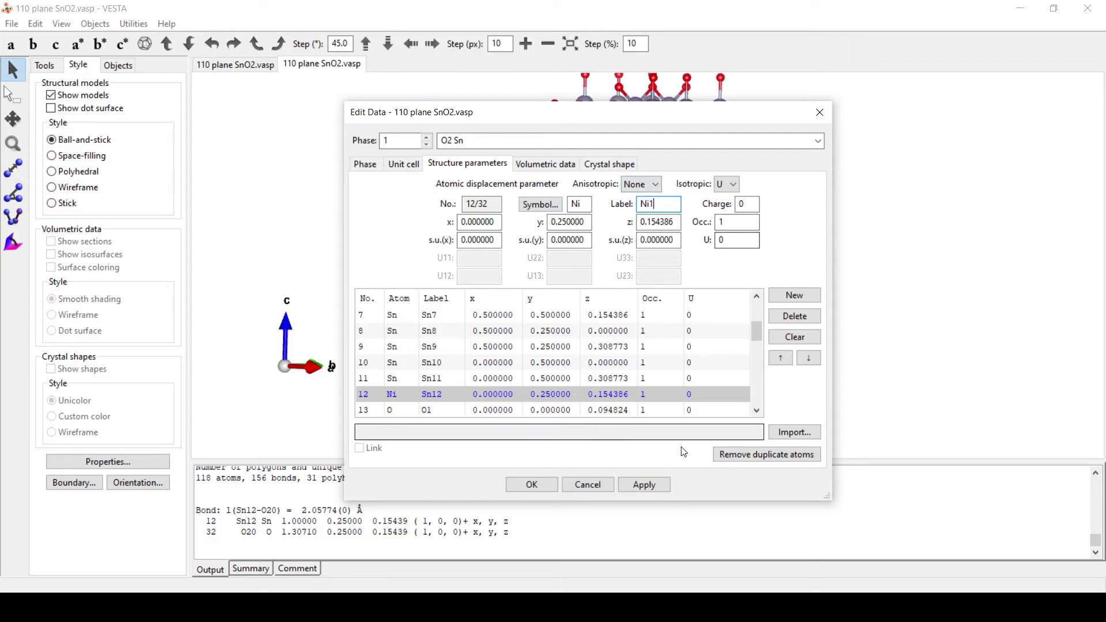
left_click(645, 485)
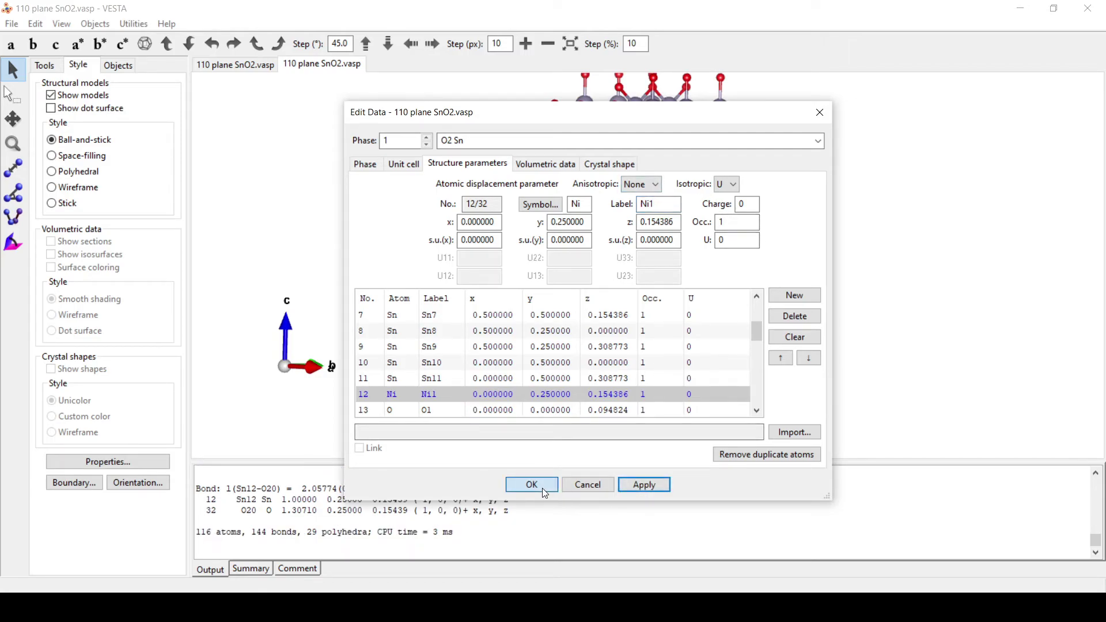
left_click(542, 487)
left_click_drag(660, 399, 599, 409)
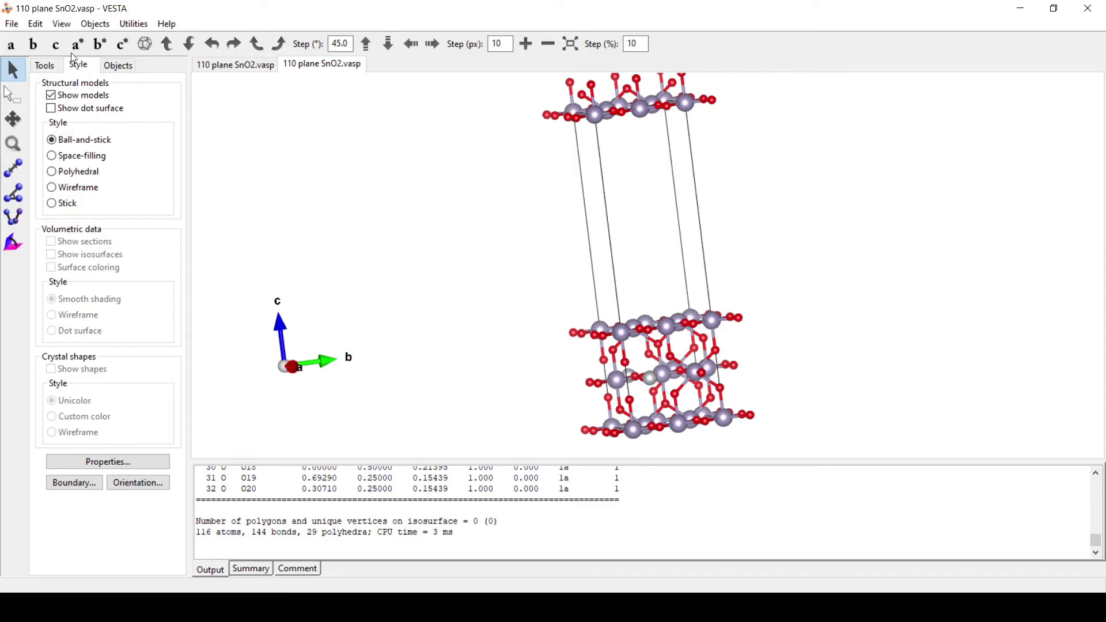
Change the display color of the Ni atoms to bright green (0, 255, 0)
left_click(36, 25)
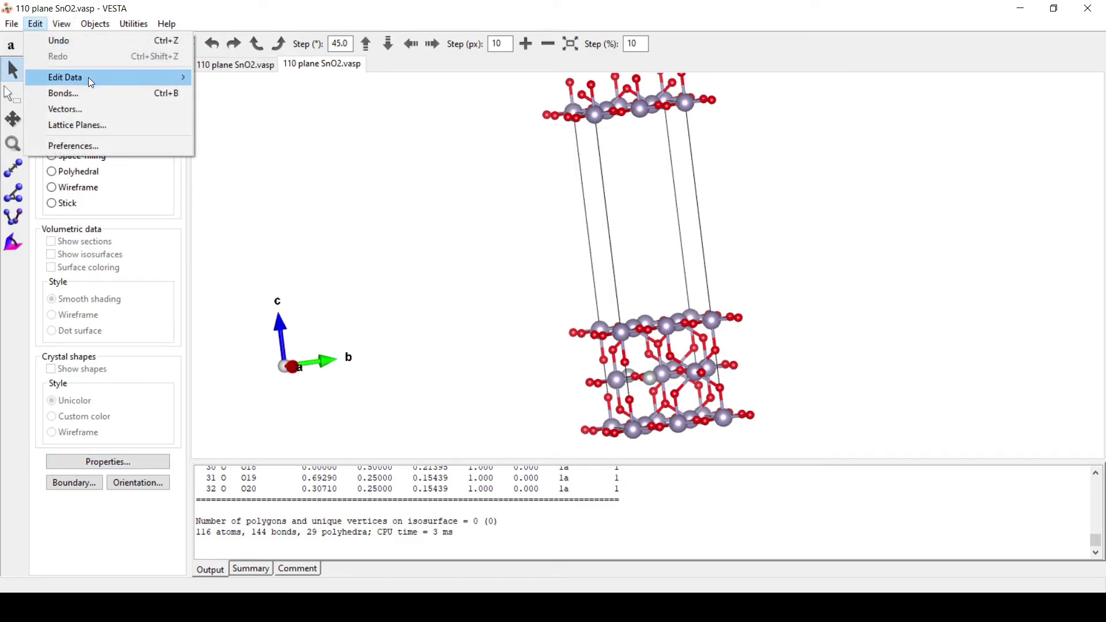
left_click(77, 465)
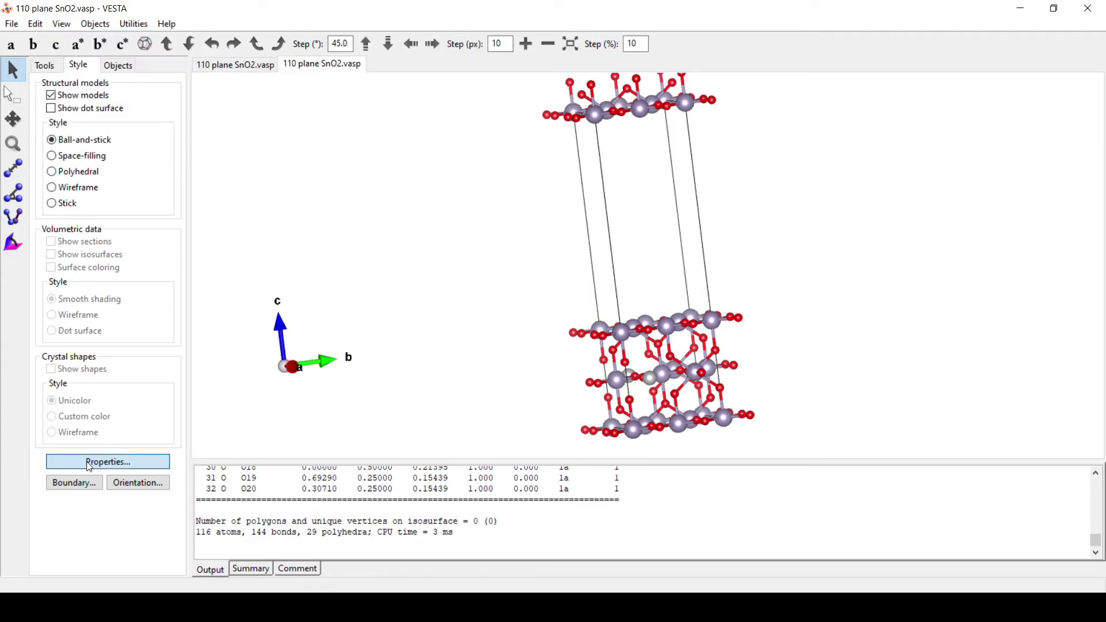
left_click(86, 464)
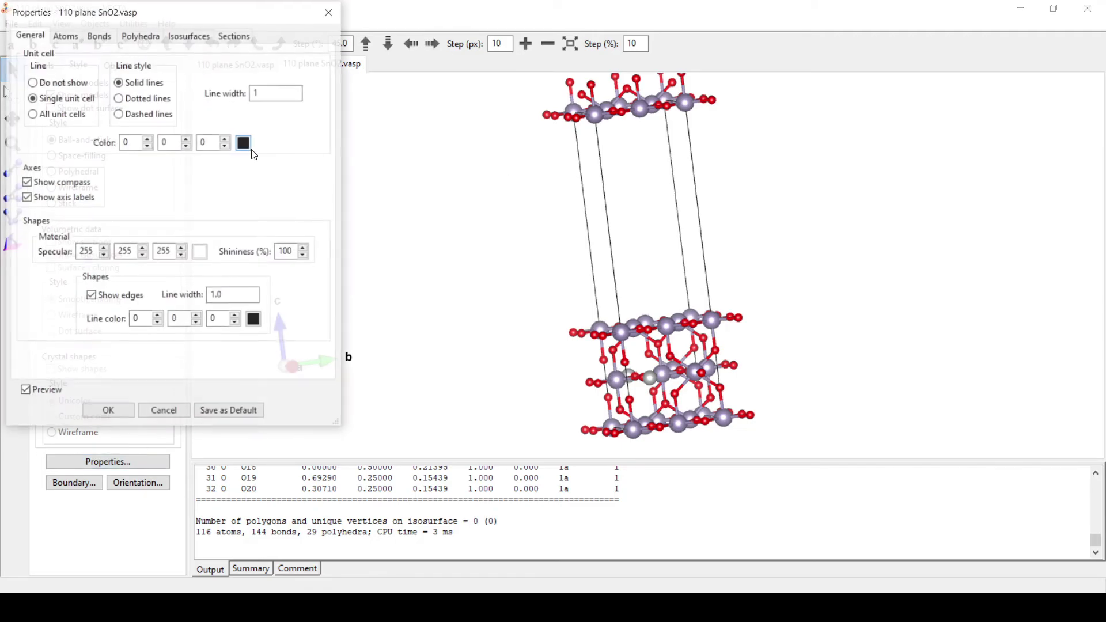
left_click(65, 35)
left_click(188, 110)
left_click(142, 144)
left_click(300, 125)
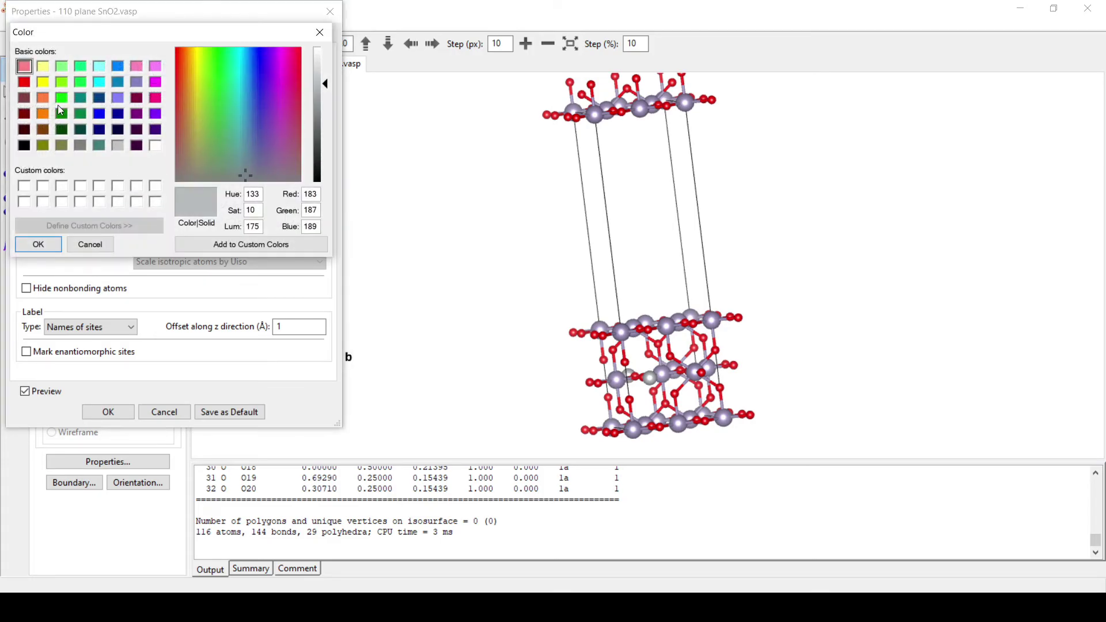
left_click(62, 98)
left_click(45, 245)
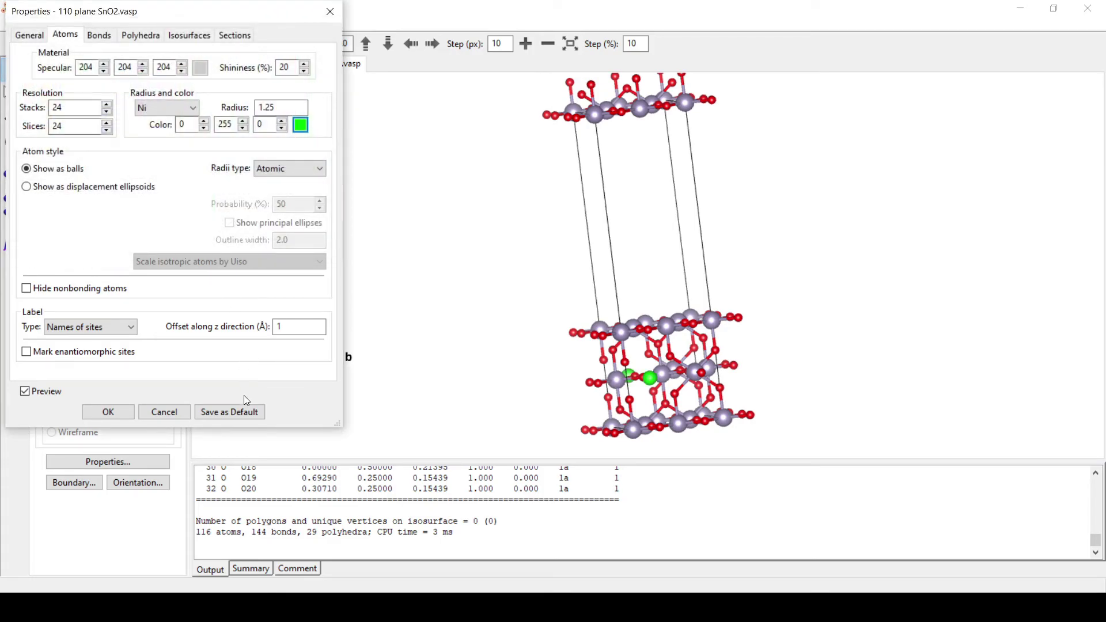
left_click(108, 412)
Set the displayed boundary range along y from -1 to 2
left_click_drag(455, 313, 594, 238)
left_click(35, 23)
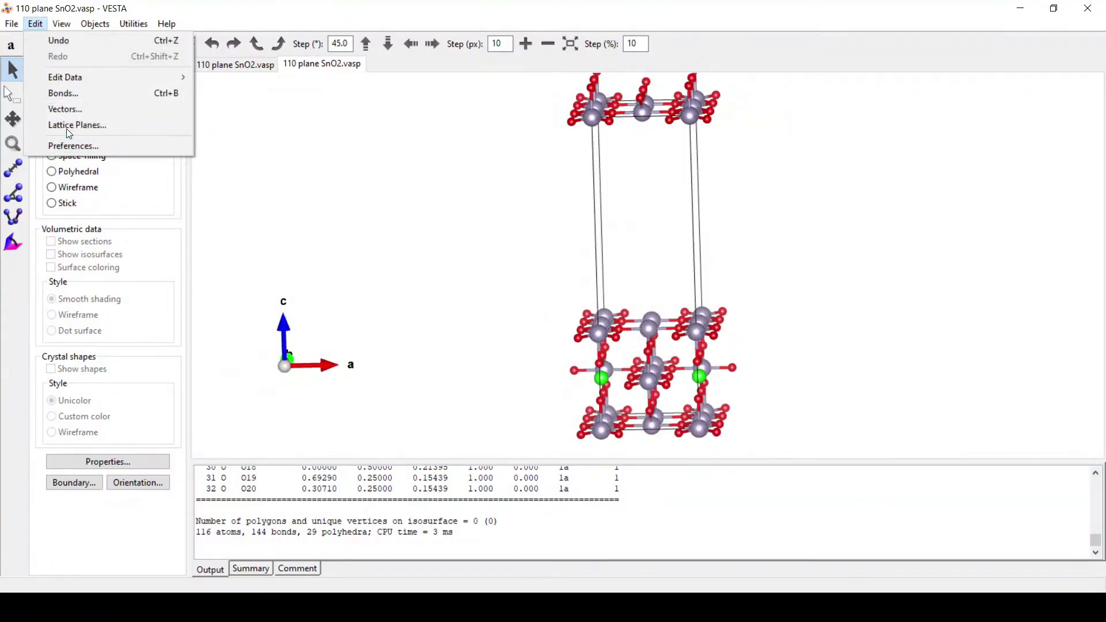
left_click(74, 482)
key("Tab")
key("Tab")
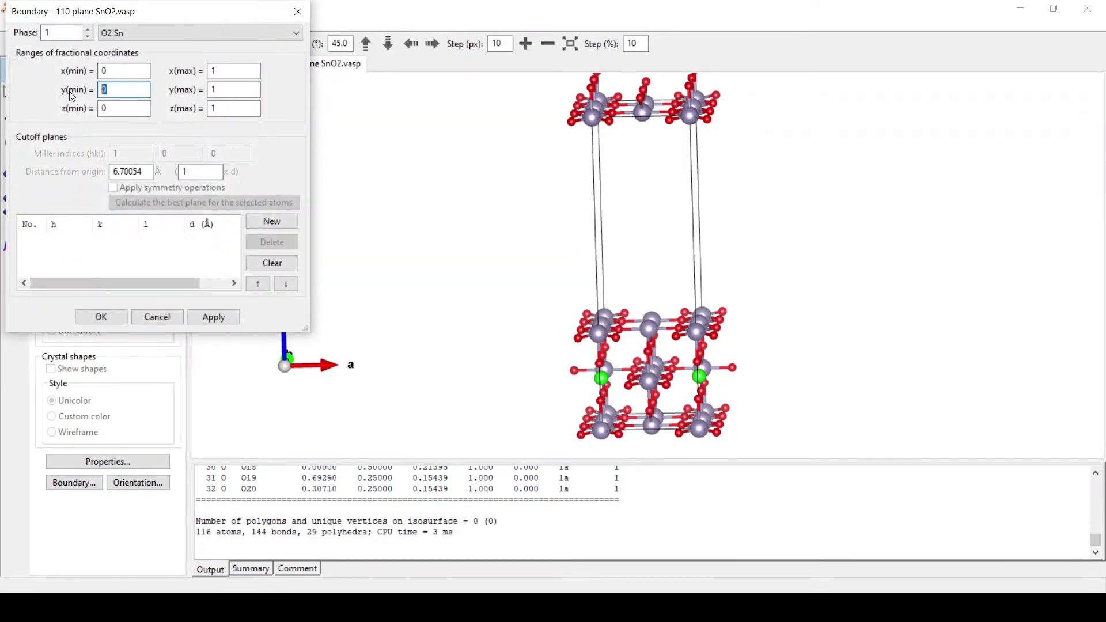
type("-1")
key("Tab")
type("2")
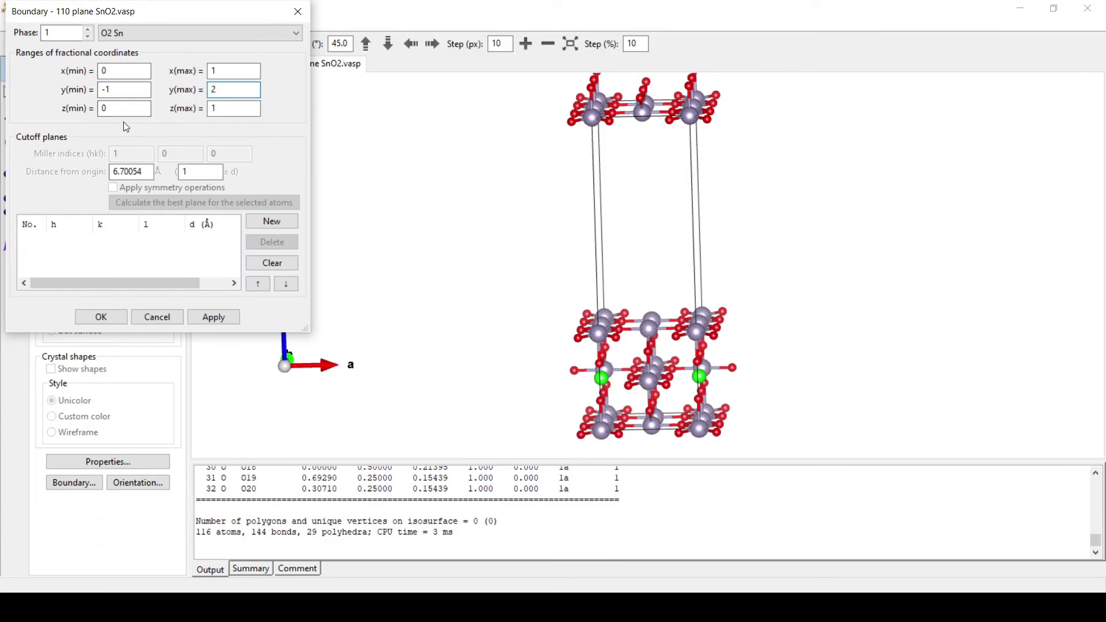
Set the displayed boundary range along x from -1 to 2, apply it and inspect the repeated Ni positions
double_click(118, 70)
type("-")
double_click(218, 71)
type("2")
left_click(219, 320)
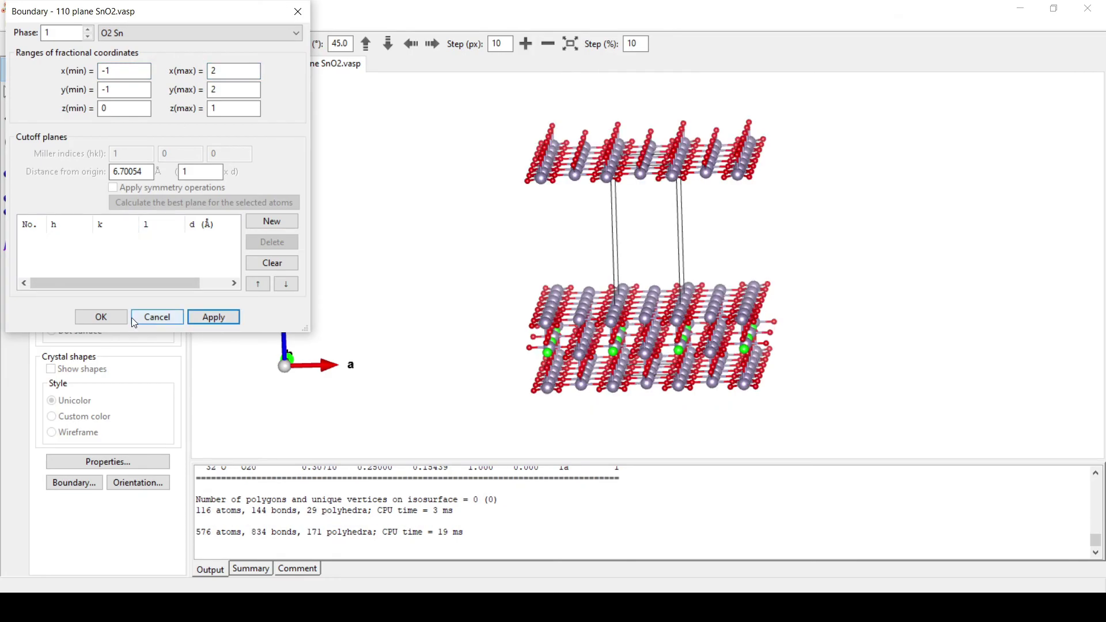
left_click(102, 320)
left_click_drag(451, 267, 529, 330)
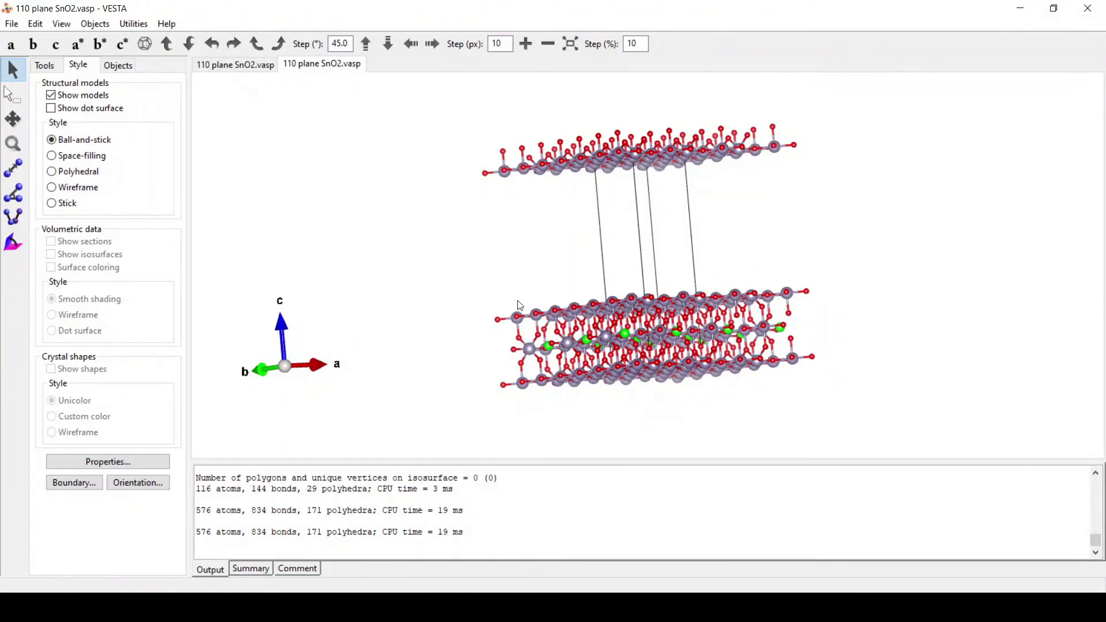